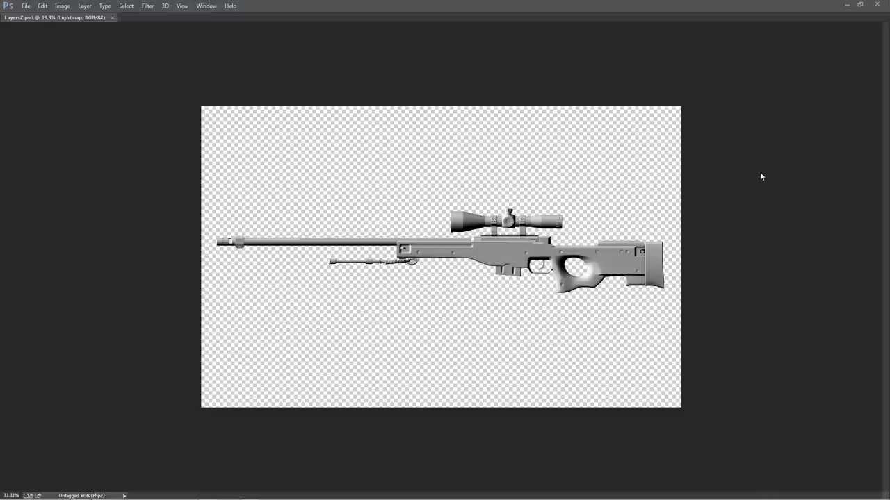
Fill Layer 1 with a horizontal rainbow gradient running from the rifle's muzzle to its stock.
{"action": "key", "text": "z"}
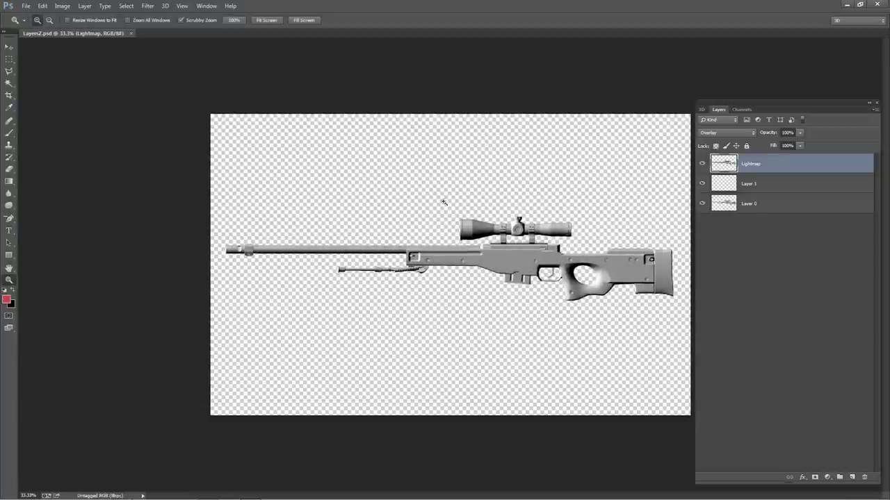
{"action": "left_click", "coordinate": [770, 186]}
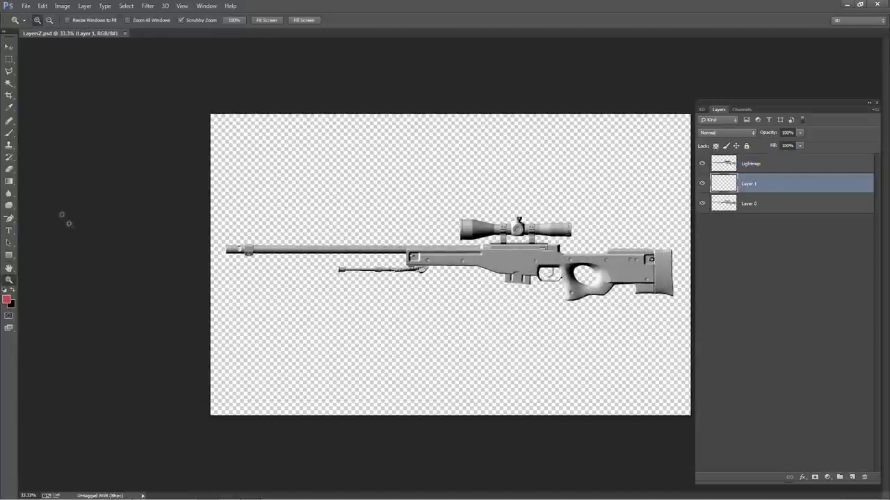
{"action": "left_click", "coordinate": [8, 181]}
{"action": "left_click_drag", "start_coordinate": [226, 242], "coordinate": [671, 241]}
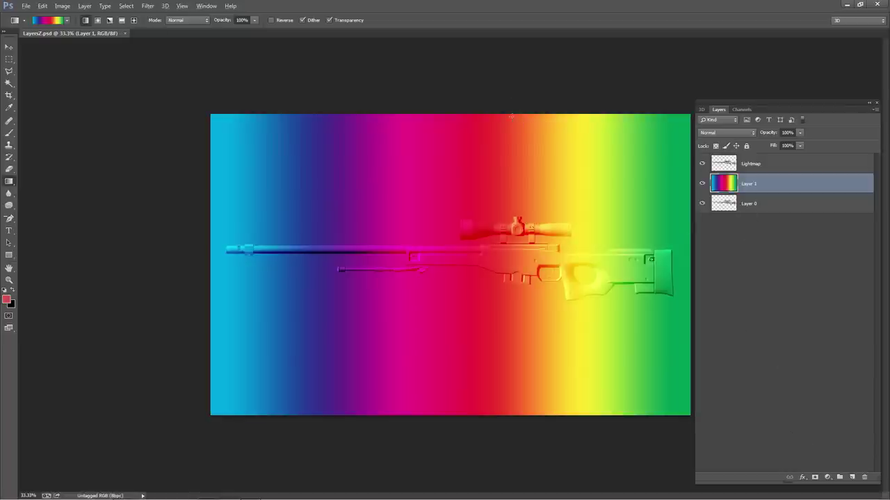
Switch to 3D-Coat and compare the painted rifle with the Photoshop gradient, checking it from above and from the left side.
{"action": "key", "text": "alt+Tab"}
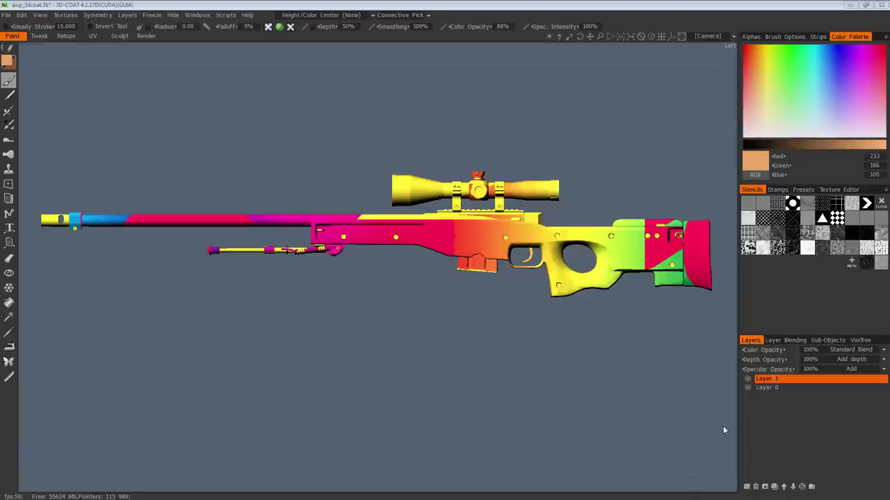
{"action": "key", "text": "alt+Tab"}
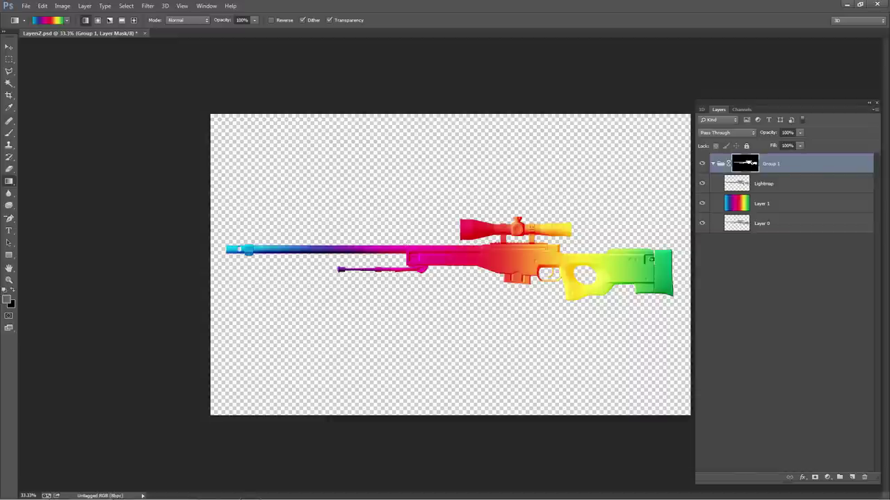
{"action": "key", "text": "alt+Tab"}
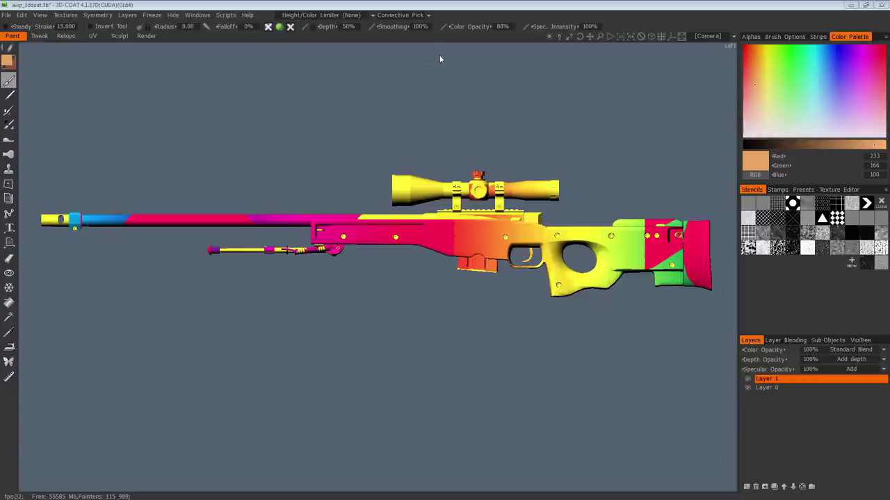
{"action": "left_click_drag", "start_coordinate": [447, 60], "coordinate": [403, 301]}
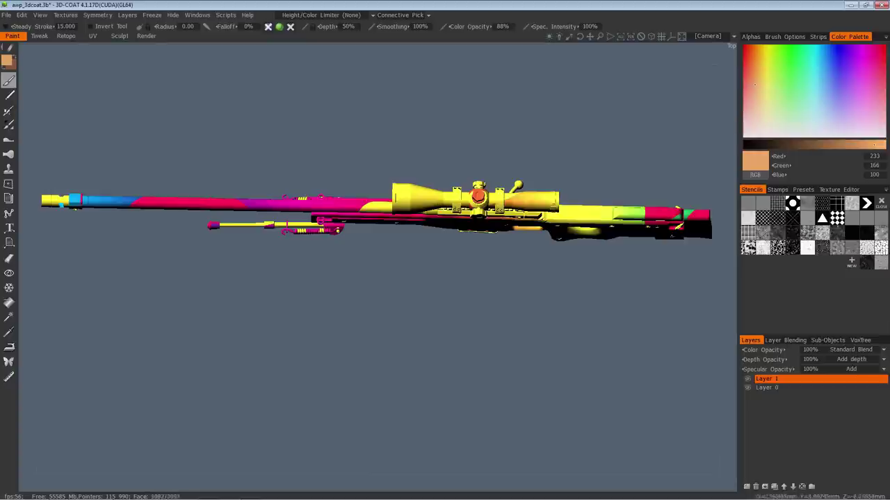
{"action": "left_click_drag", "start_coordinate": [729, 264], "coordinate": [727, 160]}
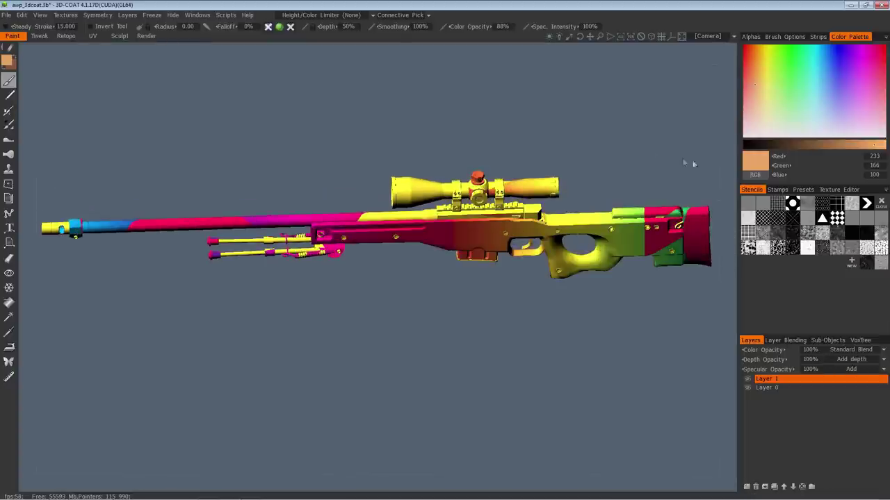
{"action": "key", "text": "KP_4"}
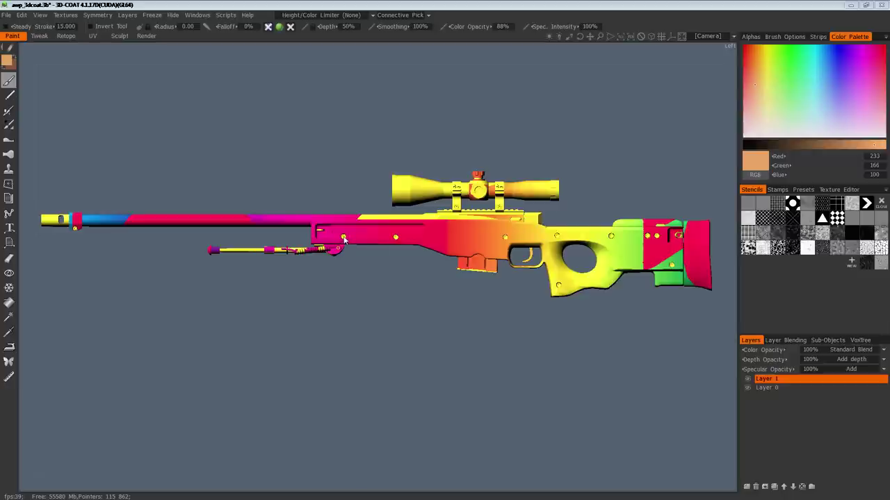
{"action": "left_click", "coordinate": [391, 238]}
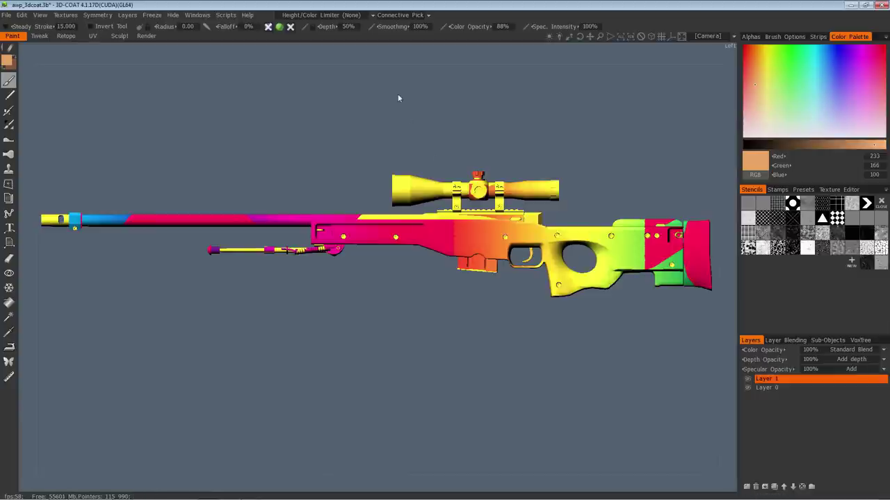
Examine the projected colors on the scope lens, the rear of the rifle, the barrel and the bipod.
{"action": "left_click_drag", "start_coordinate": [398, 64], "coordinate": [451, 56]}
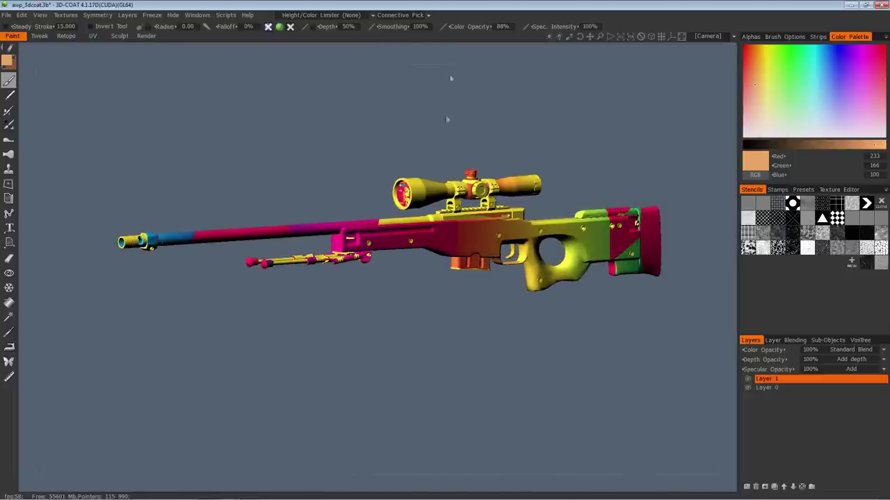
{"action": "scroll", "coordinate": [543, 119], "scroll_direction": "up", "scroll_amount": 5}
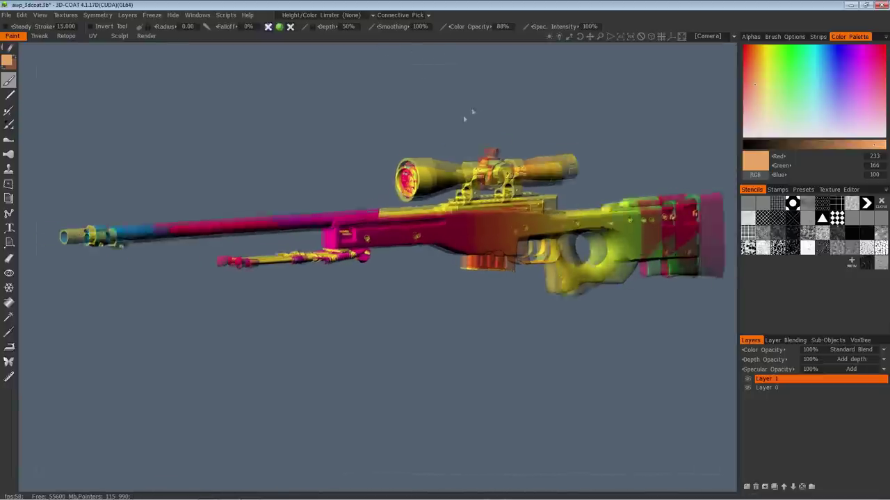
{"action": "left_click_drag", "start_coordinate": [447, 66], "coordinate": [473, 65]}
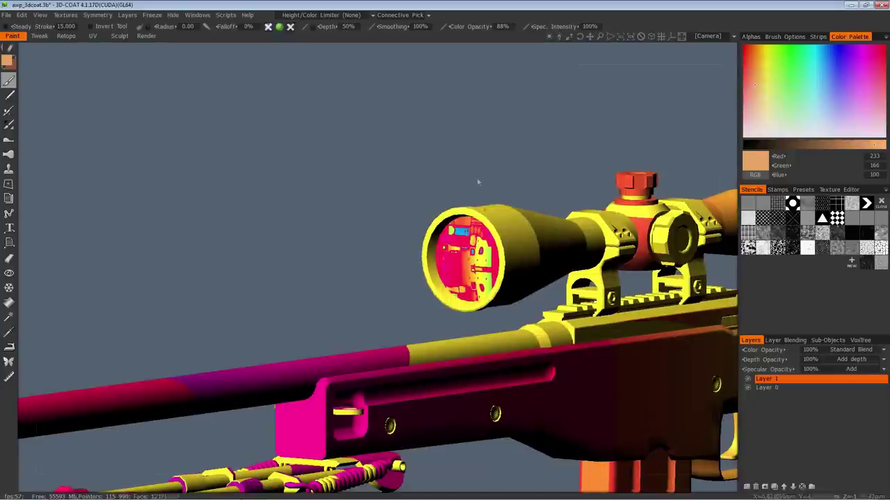
{"action": "scroll", "coordinate": [419, 139], "scroll_direction": "down", "scroll_amount": 5}
{"action": "left_click_drag", "start_coordinate": [400, 154], "coordinate": [299, 78]}
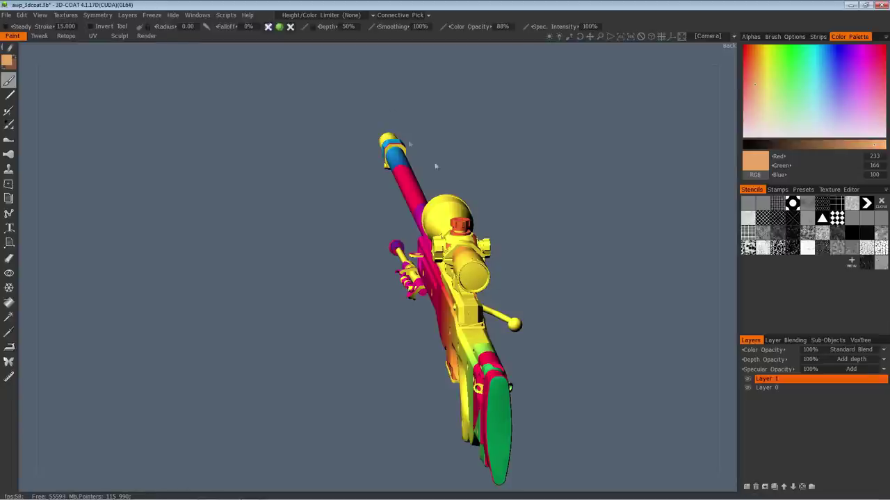
{"action": "left_click_drag", "start_coordinate": [361, 58], "coordinate": [459, 70]}
{"action": "scroll", "coordinate": [327, 155], "scroll_direction": "down", "scroll_amount": 3}
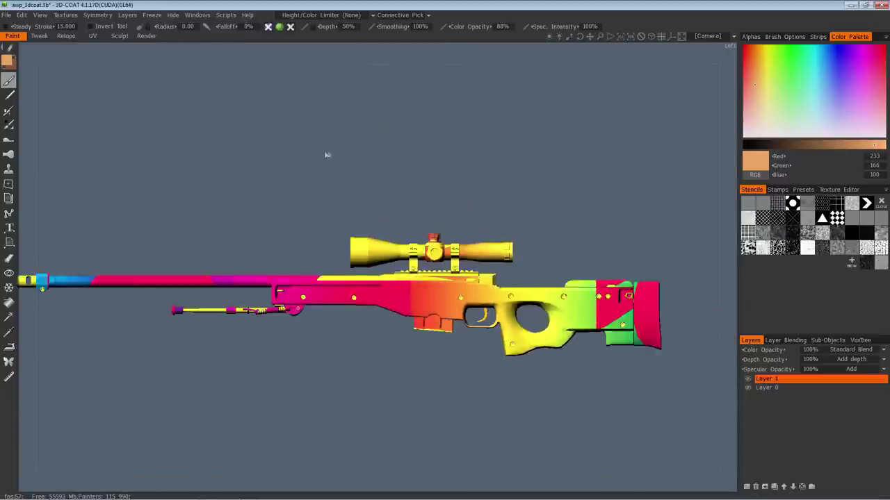
{"action": "middle_click_drag", "start_coordinate": [327, 155], "coordinate": [416, 142]}
{"action": "left_click_drag", "start_coordinate": [386, 57], "coordinate": [453, 71]}
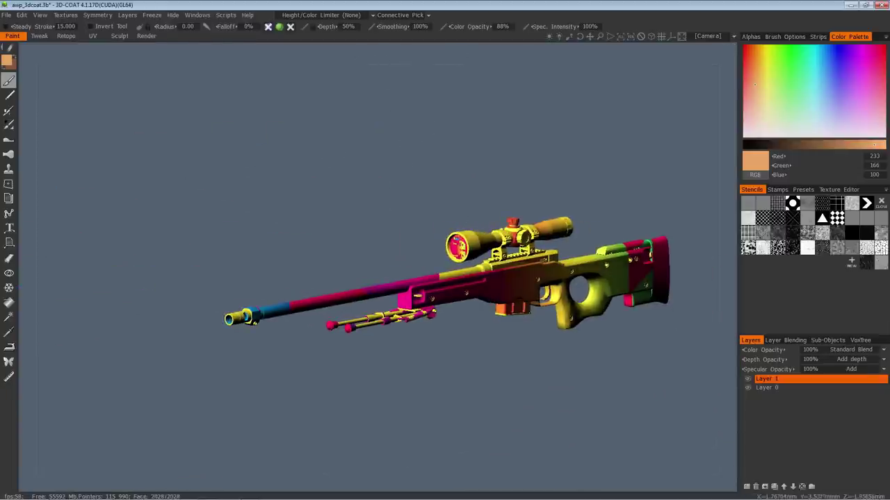
{"action": "scroll", "coordinate": [588, 115], "scroll_direction": "up", "scroll_amount": 4}
{"action": "middle_click_drag", "start_coordinate": [587, 115], "coordinate": [488, 135]}
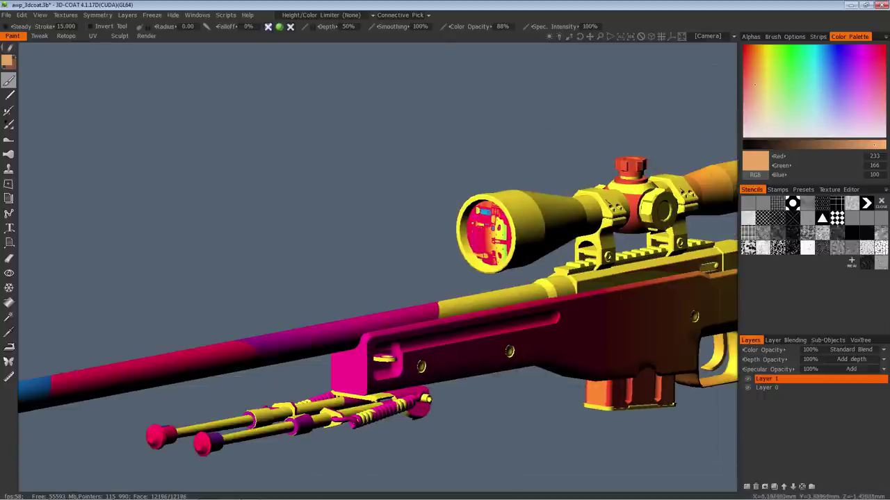
{"action": "middle_click_drag", "start_coordinate": [382, 232], "coordinate": [499, 165]}
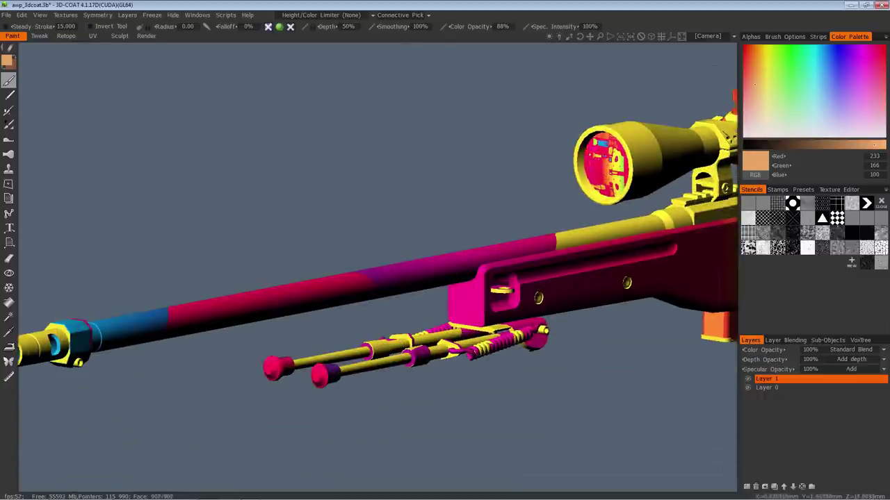
Show the rifle in flat shading and examine the color breaks along the barrel, bipod, receiver and stock.
{"action": "key", "text": "2"}
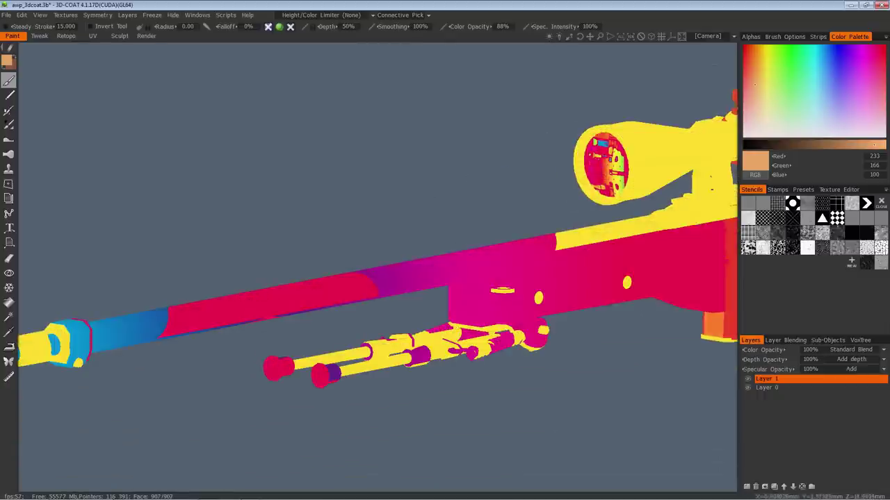
{"action": "right_click_drag", "start_coordinate": [429, 197], "coordinate": [306, 201]}
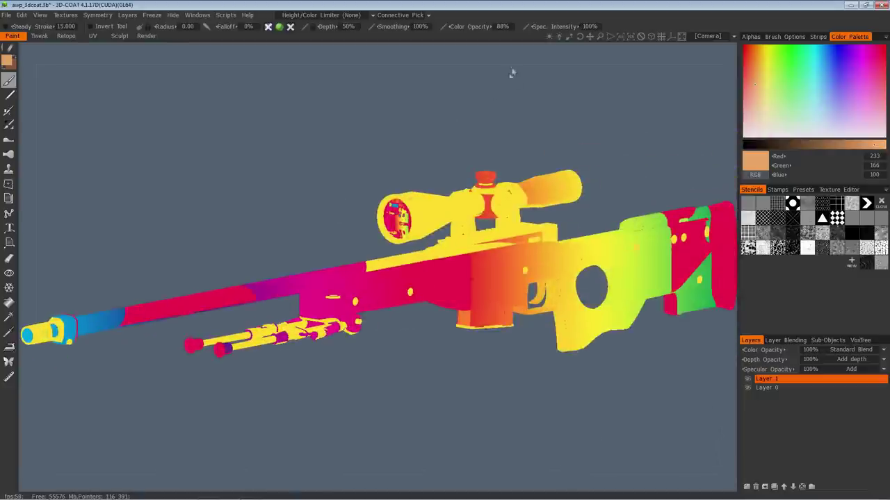
{"action": "left_click_drag", "start_coordinate": [512, 74], "coordinate": [340, 63]}
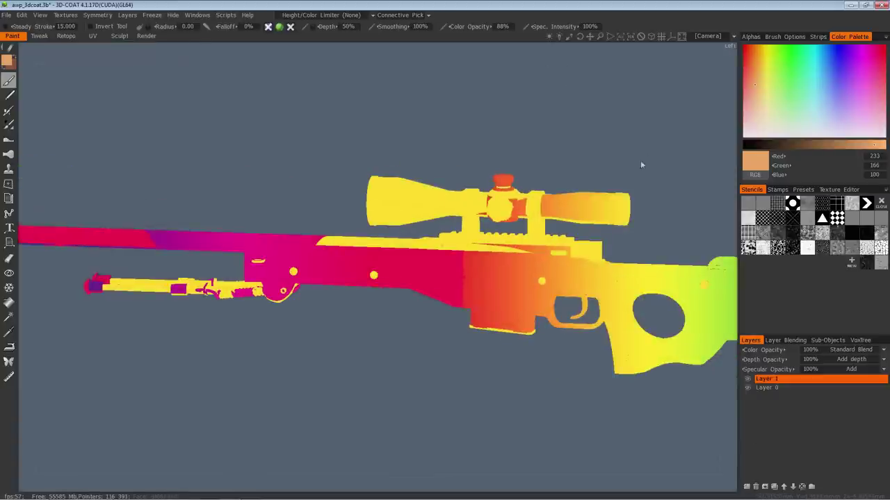
{"action": "right_click_drag", "start_coordinate": [642, 165], "coordinate": [473, 139]}
{"action": "middle_click_drag", "start_coordinate": [249, 188], "coordinate": [533, 169]}
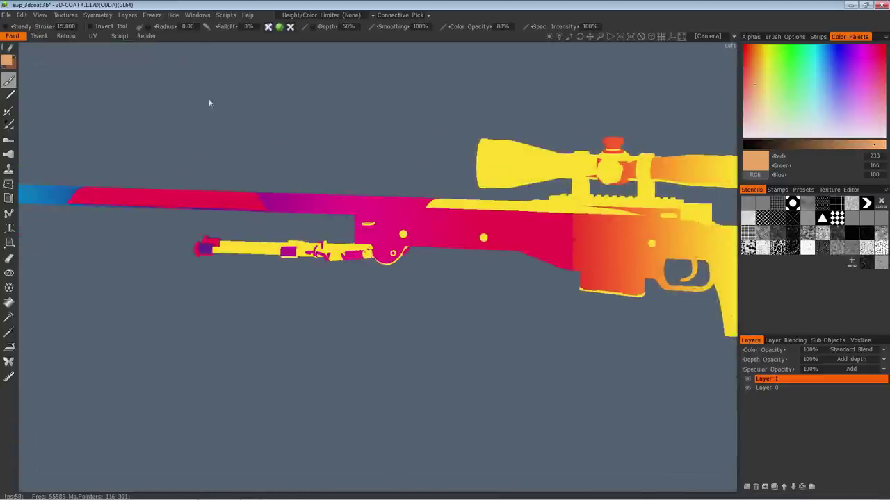
{"action": "middle_click_drag", "start_coordinate": [208, 103], "coordinate": [379, 110]}
{"action": "middle_click_drag", "start_coordinate": [158, 181], "coordinate": [66, 204]}
{"action": "right_click_drag", "start_coordinate": [428, 131], "coordinate": [545, 111]}
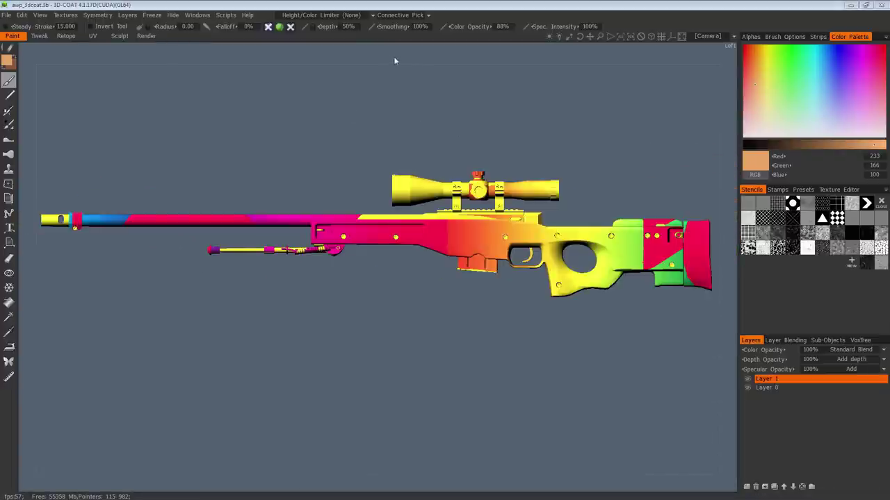
Undock and enlarge the Texture Editor over the viewport's stock side, with the wireframe shown over the UV layout.
{"action": "left_click_drag", "start_coordinate": [407, 61], "coordinate": [435, 66]}
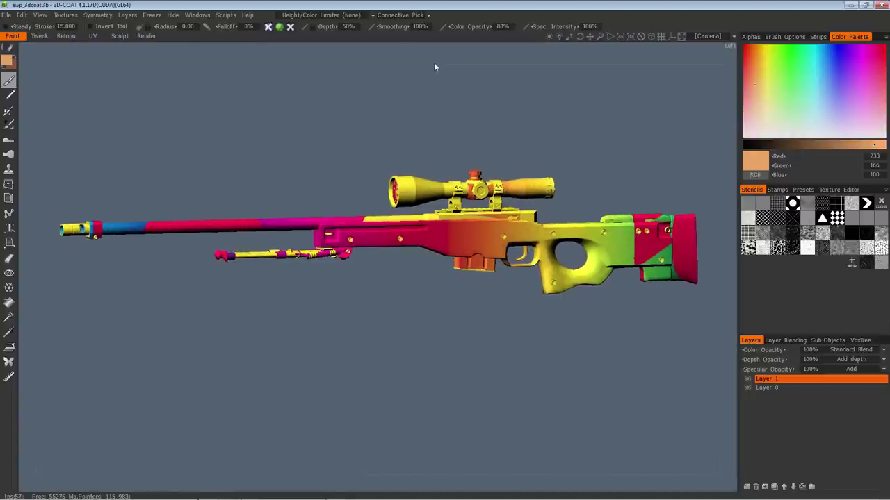
{"action": "left_click", "coordinate": [833, 192]}
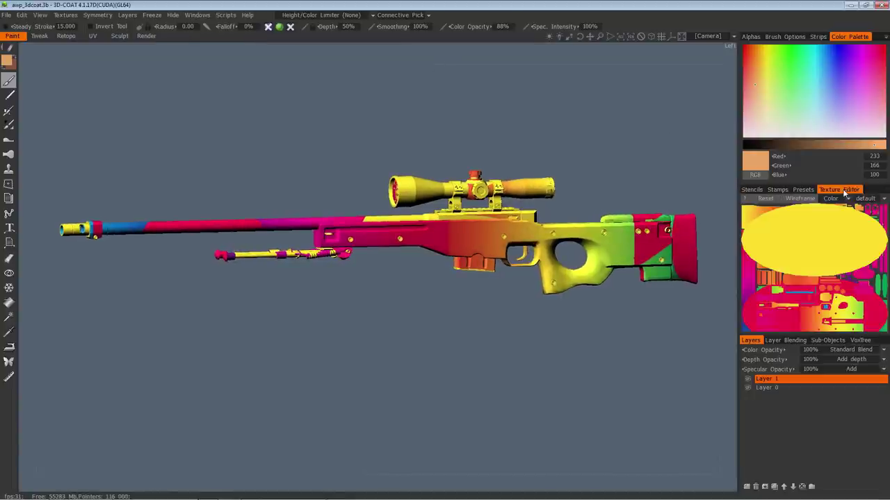
{"action": "left_click_drag", "start_coordinate": [842, 192], "coordinate": [179, 62]}
{"action": "left_click_drag", "start_coordinate": [167, 221], "coordinate": [471, 467]}
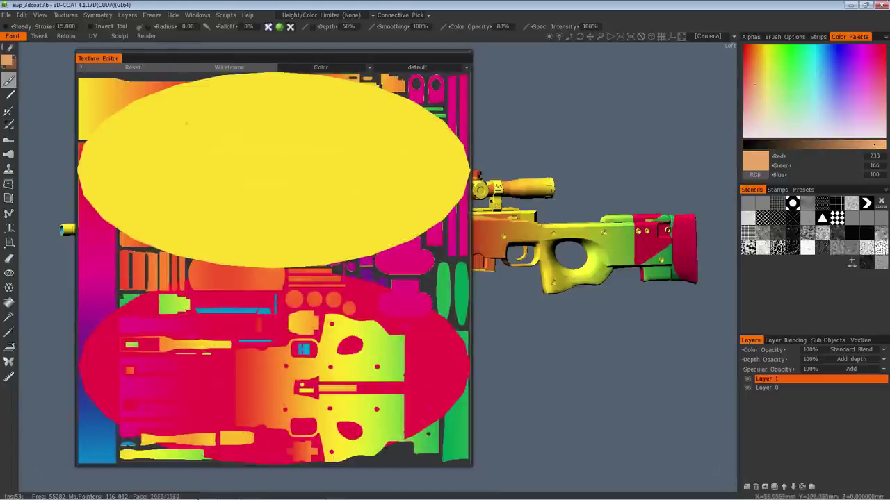
{"action": "left_click", "coordinate": [244, 72]}
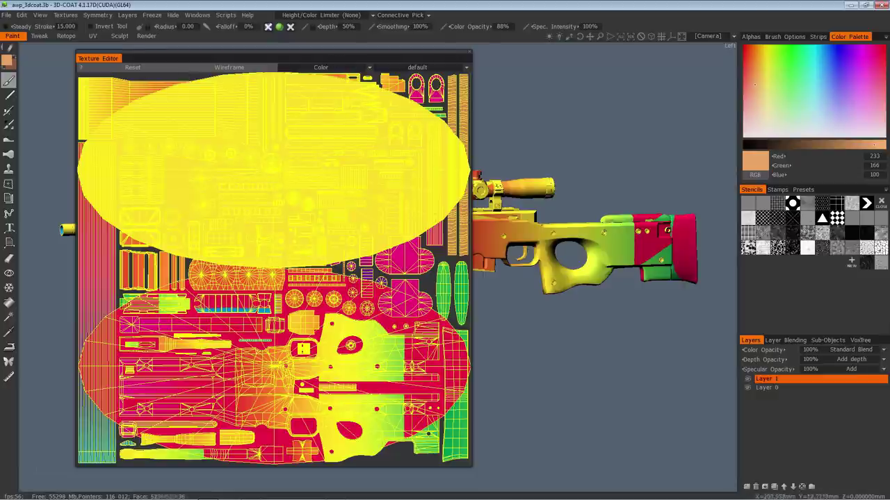
{"action": "left_click_drag", "start_coordinate": [330, 54], "coordinate": [576, 53]}
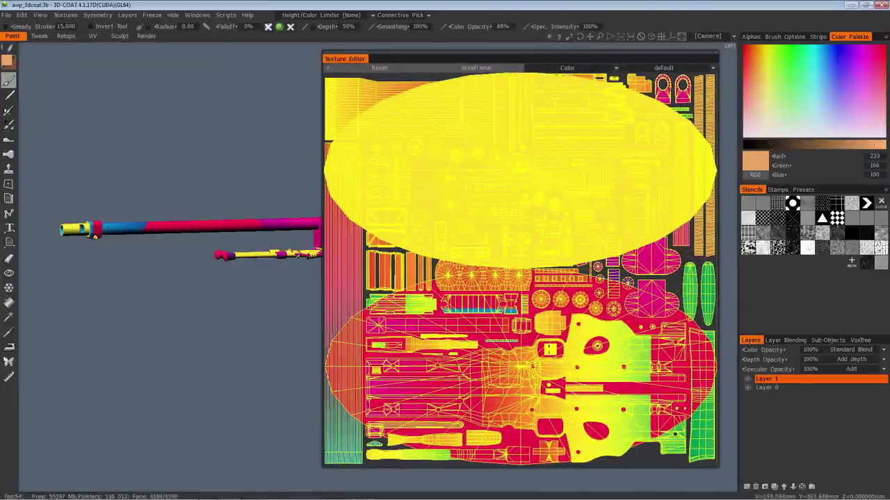
Compare the rifle model with its UV layout, viewing it from the muzzle end and from the stock end.
{"action": "left_click_drag", "start_coordinate": [203, 164], "coordinate": [288, 137]}
{"action": "middle_click_drag", "start_coordinate": [288, 136], "coordinate": [252, 172]}
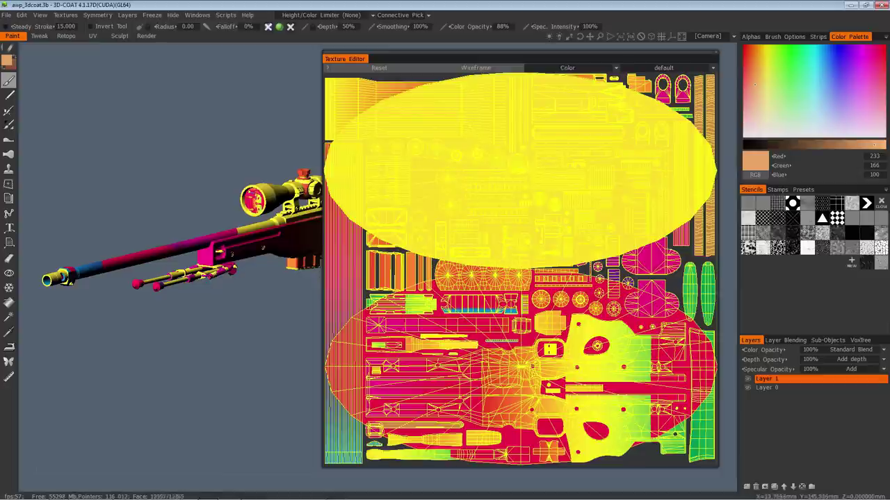
{"action": "left_click_drag", "start_coordinate": [258, 68], "coordinate": [206, 172]}
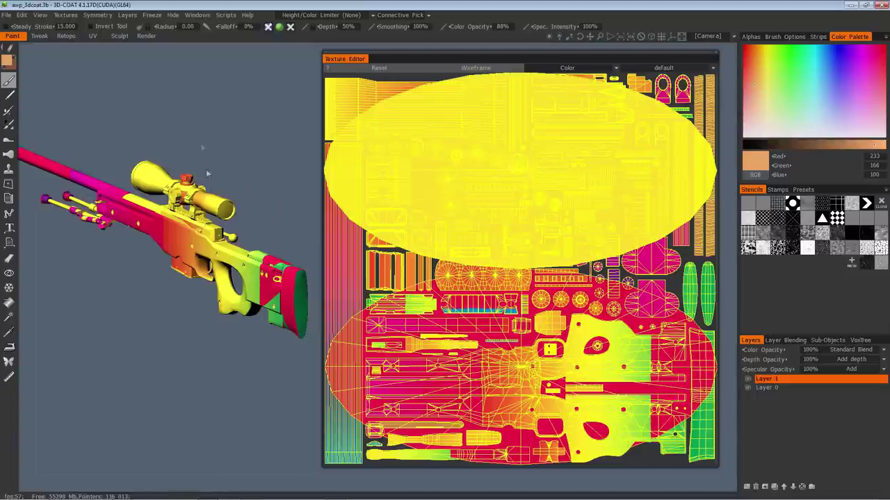
{"action": "left_click_drag", "start_coordinate": [230, 123], "coordinate": [222, 61]}
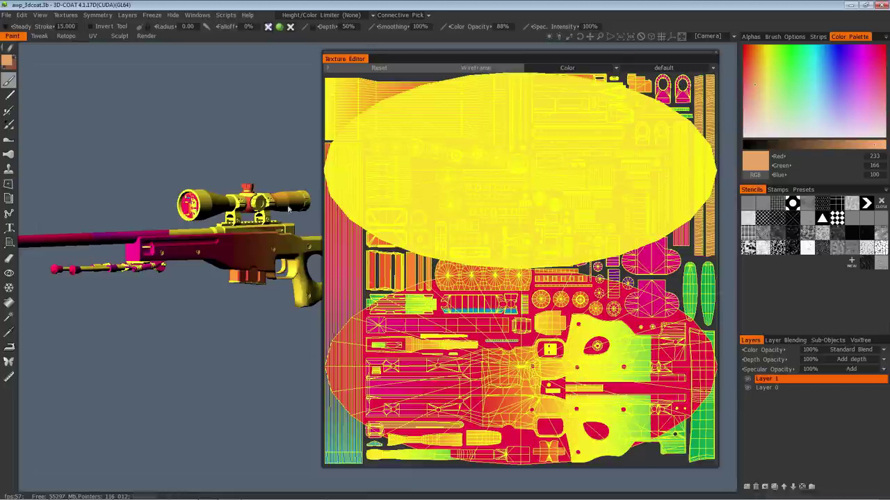
{"action": "left_click_drag", "start_coordinate": [224, 72], "coordinate": [212, 128]}
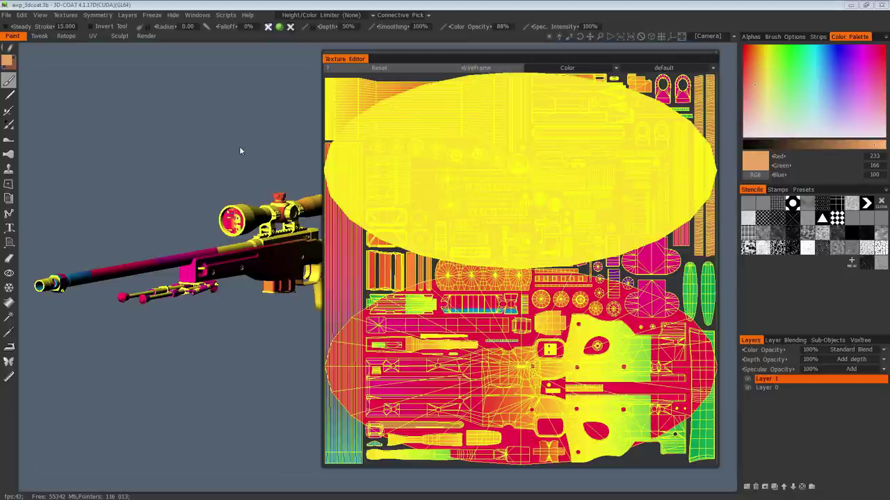
Activate the Hide tool with the rifle's barrel and bipod in view.
{"action": "left_click", "coordinate": [173, 17]}
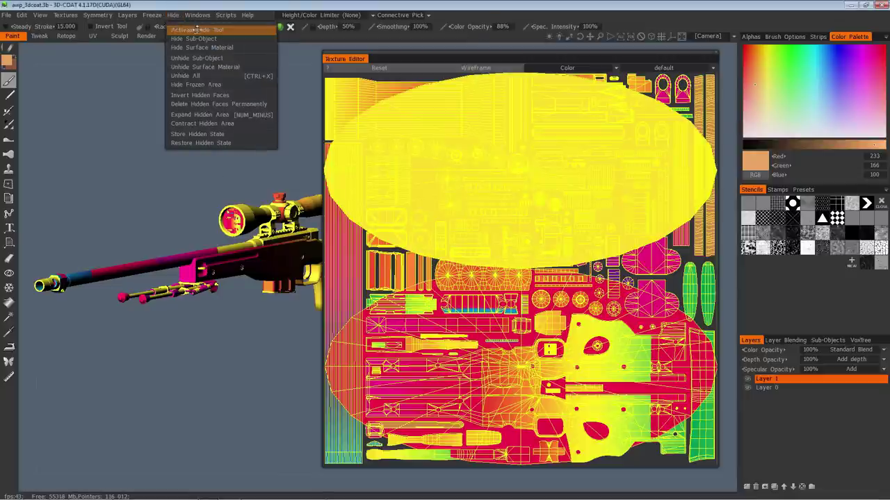
{"action": "left_click", "coordinate": [196, 30]}
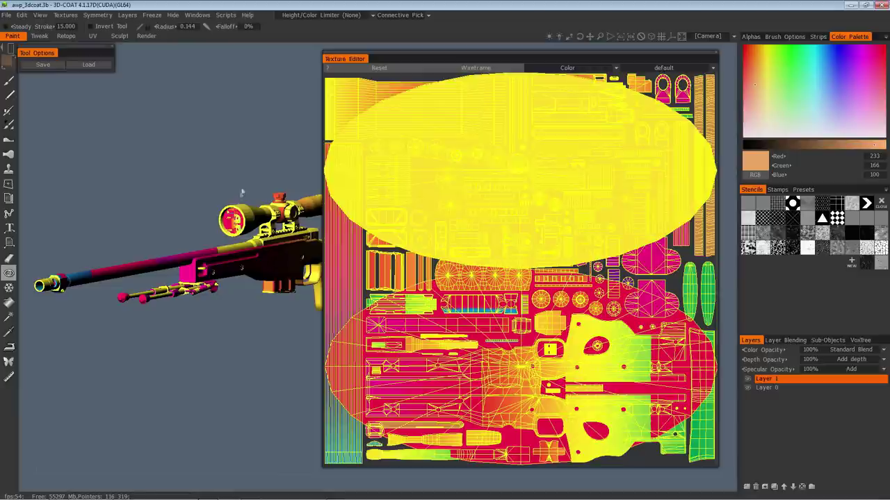
{"action": "left_click_drag", "start_coordinate": [242, 59], "coordinate": [268, 60]}
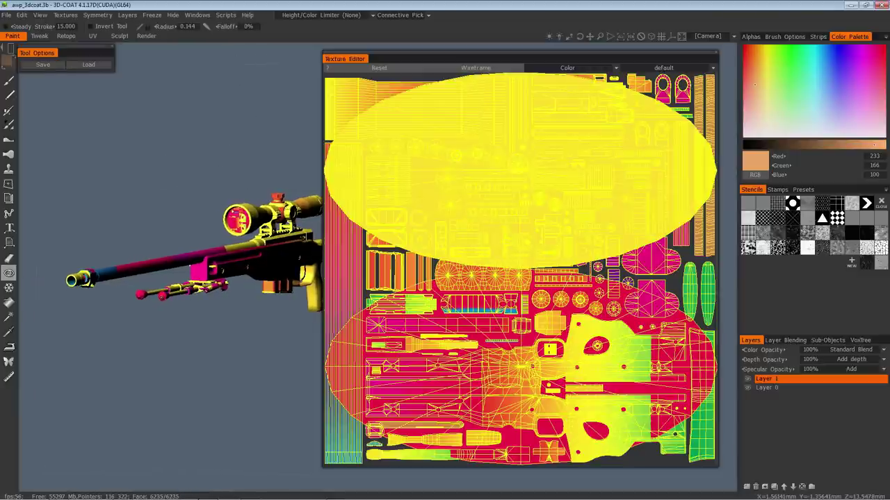
Try hiding the rifle's barrel and a bipod leg, and unhide all parts again.
{"action": "left_click", "coordinate": [183, 303]}
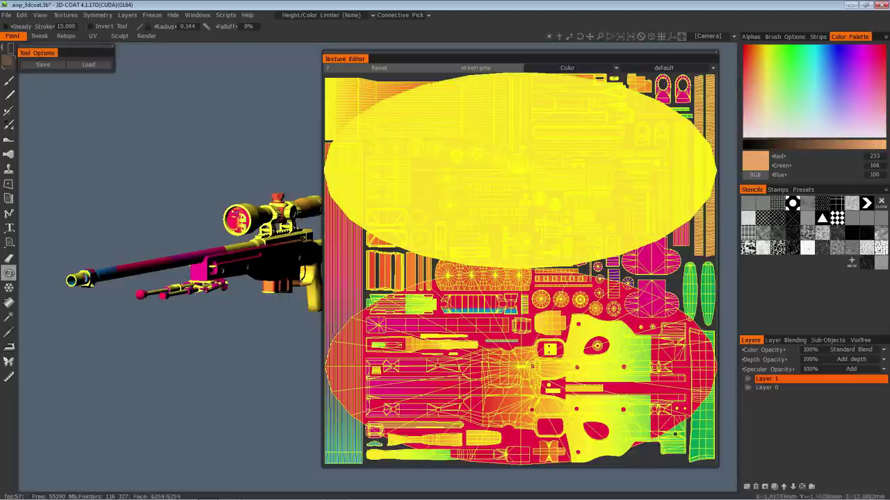
{"action": "left_click", "coordinate": [142, 265]}
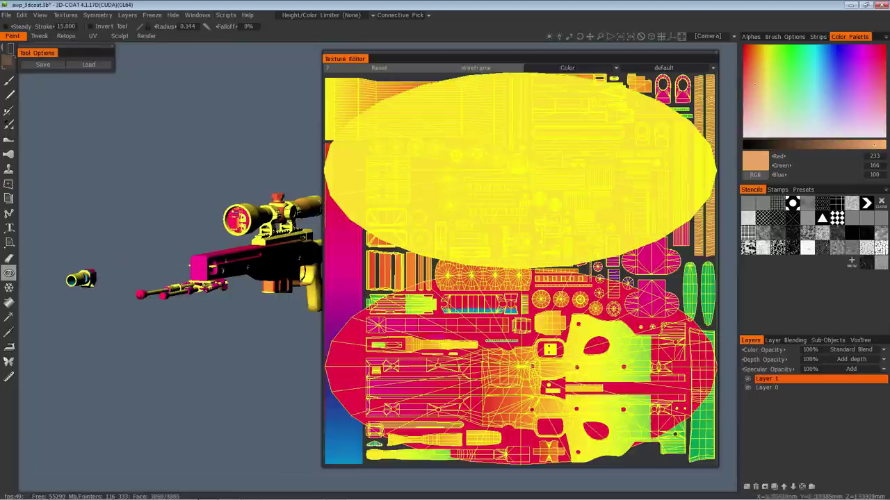
{"action": "left_click", "coordinate": [176, 289]}
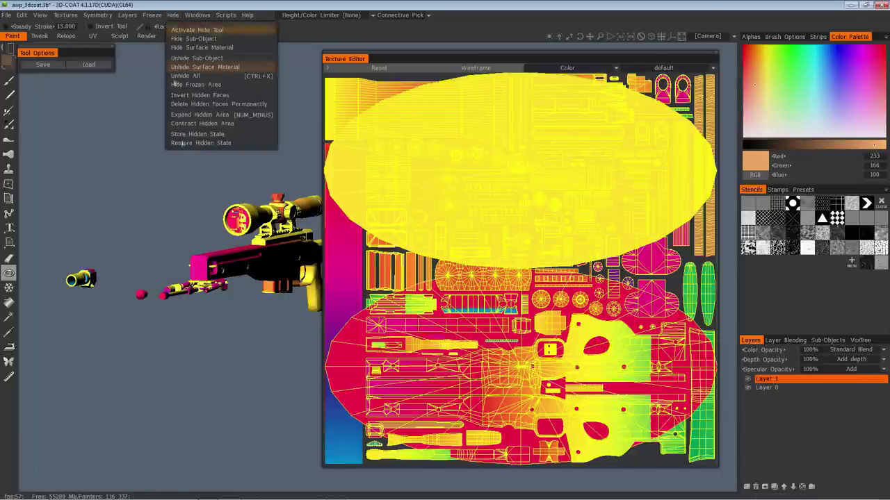
{"action": "mouse_move", "coordinate": [175, 16]}
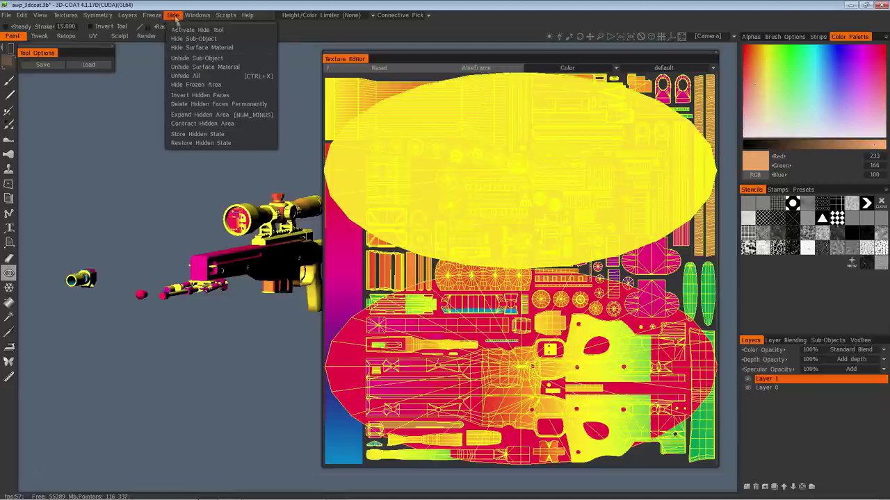
{"action": "left_click", "coordinate": [197, 77]}
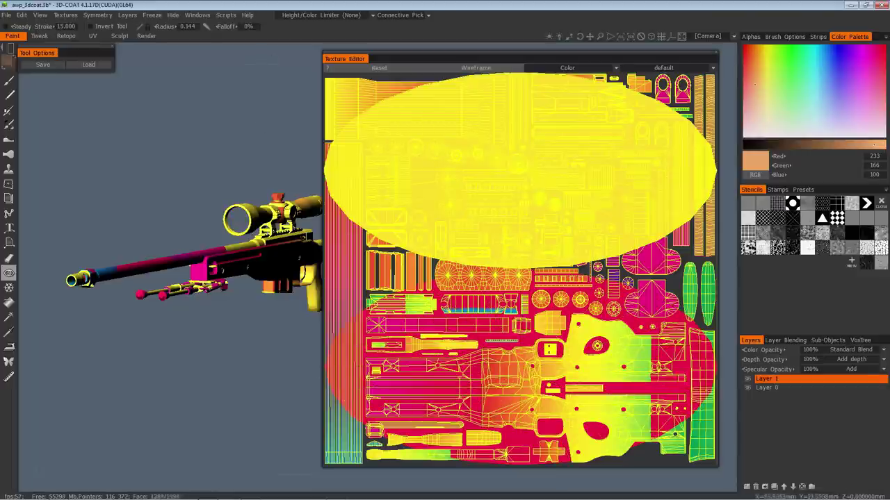
Examine the rifle from the stock end, the side and the muzzle end with the front scope lens hidden.
{"action": "left_click_drag", "start_coordinate": [270, 53], "coordinate": [277, 143]}
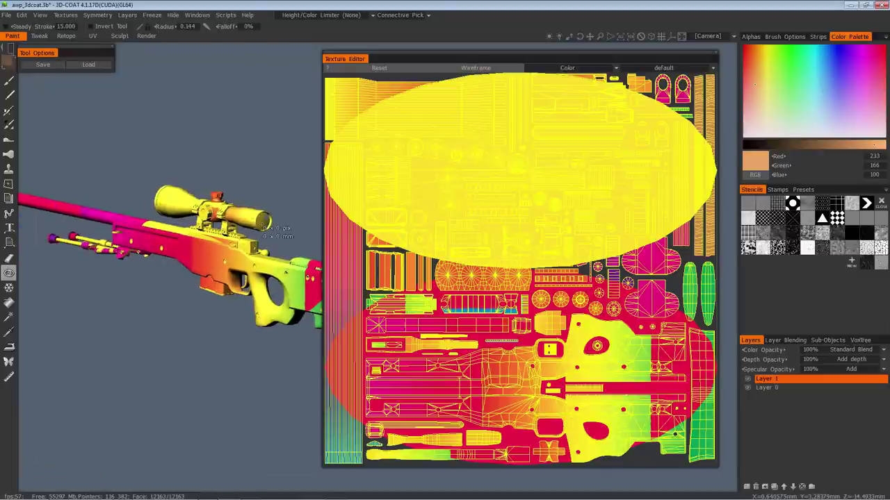
{"action": "left_click_drag", "start_coordinate": [214, 57], "coordinate": [279, 47]}
{"action": "middle_click_drag", "start_coordinate": [201, 155], "coordinate": [271, 156]}
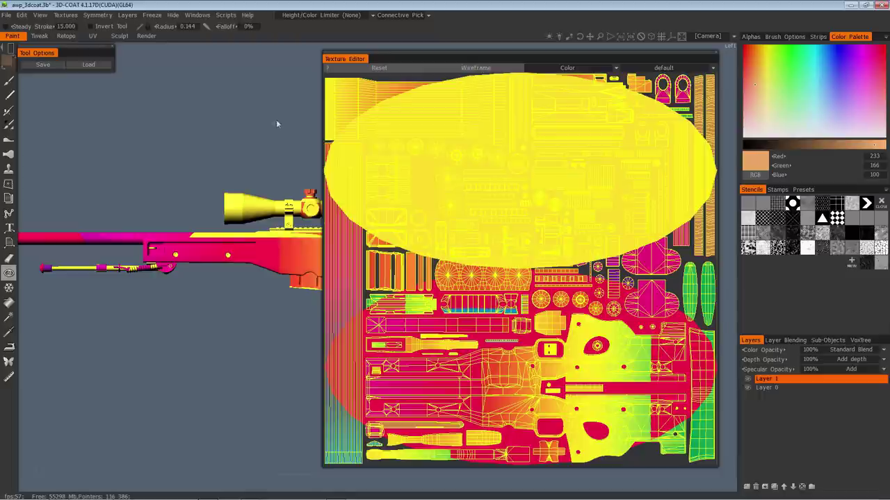
{"action": "left_click_drag", "start_coordinate": [277, 86], "coordinate": [232, 106]}
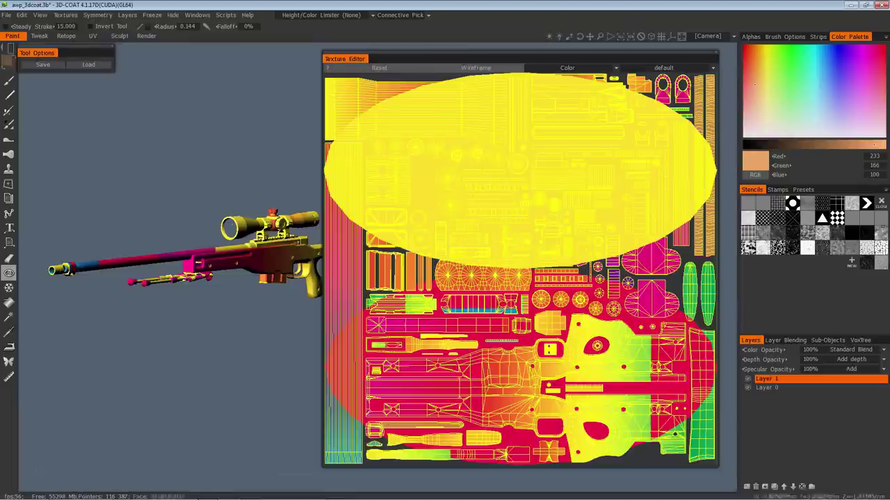
Try hiding the scope's front lens on the fully unhidden rifle, and unhide all parts again.
{"action": "left_click", "coordinate": [172, 14]}
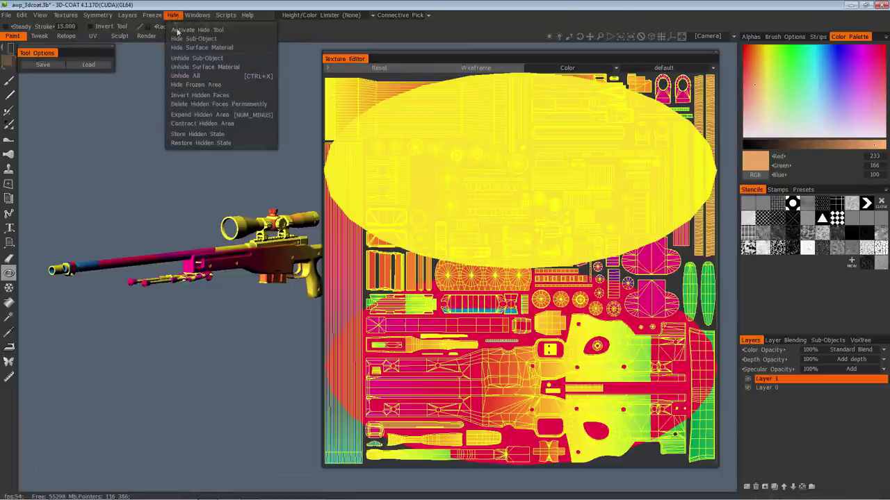
{"action": "left_click", "coordinate": [191, 76]}
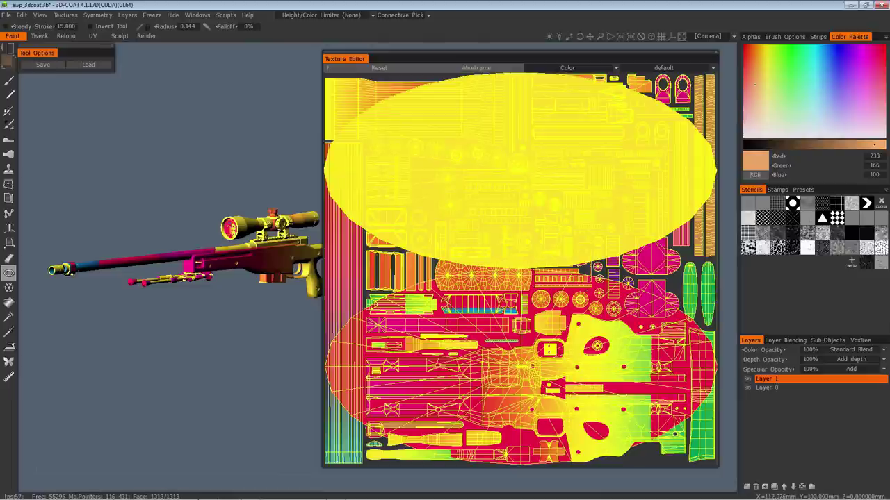
{"action": "left_click", "coordinate": [229, 228]}
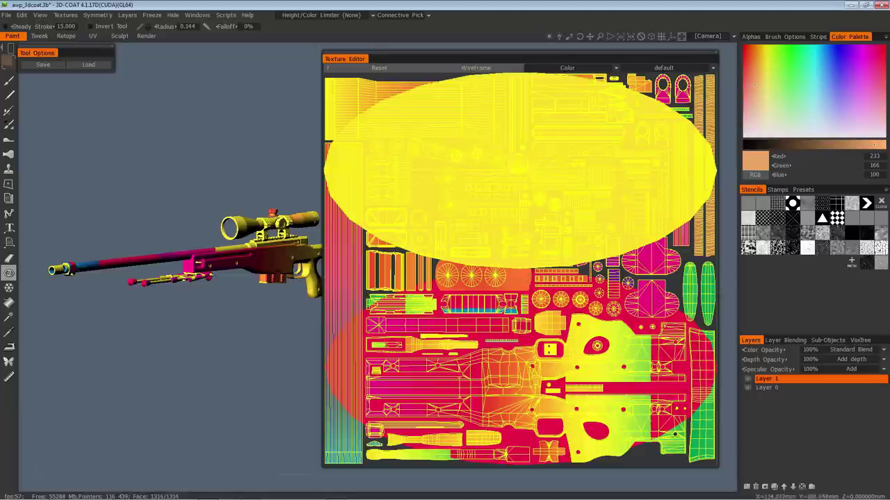
{"action": "left_click", "coordinate": [171, 16]}
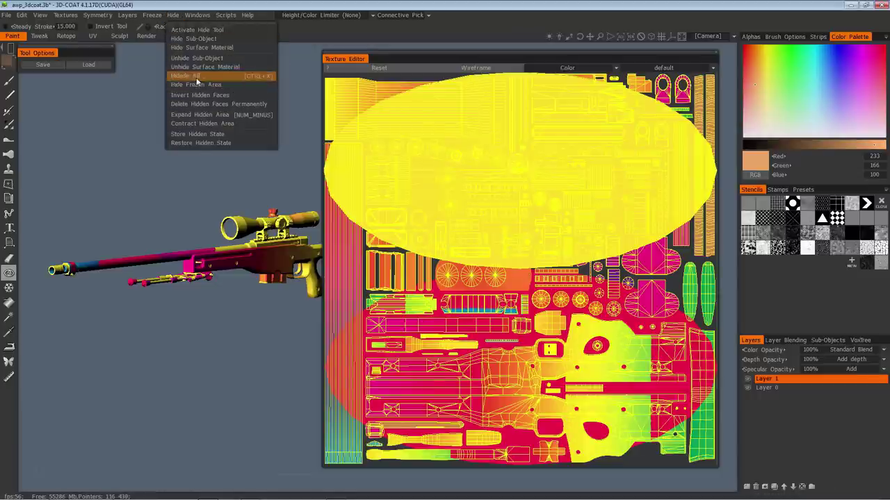
{"action": "left_click", "coordinate": [197, 76]}
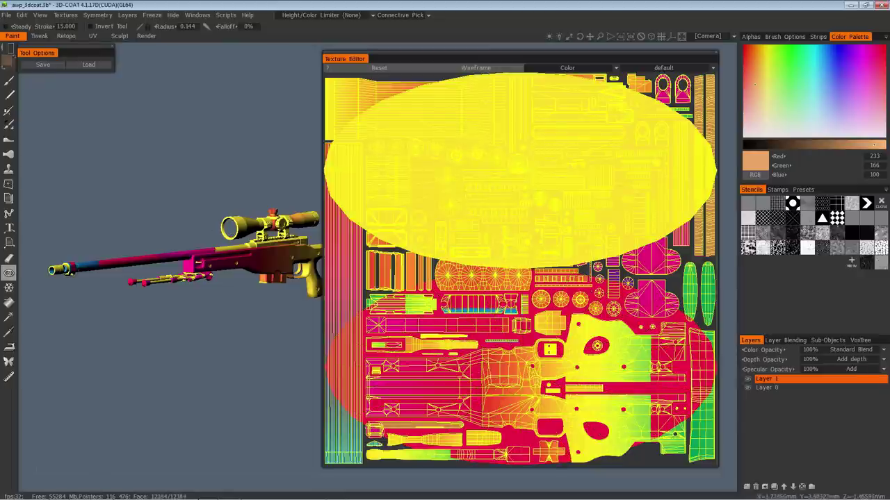
Dock the Texture Editor beside the Stencils, Stamps and Presets and bring back the left view of the whole rifle.
{"action": "left_click_drag", "start_coordinate": [272, 48], "coordinate": [197, 140]}
{"action": "middle_click_drag", "start_coordinate": [197, 140], "coordinate": [171, 139]}
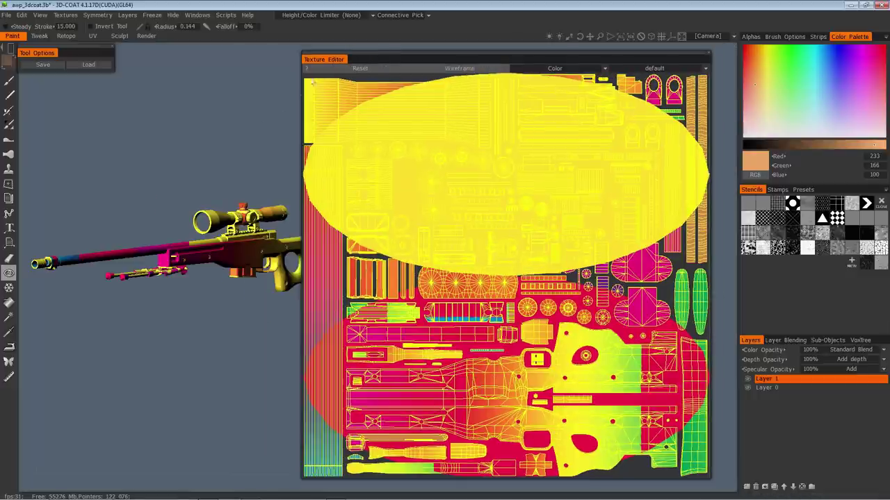
{"action": "left_click_drag", "start_coordinate": [322, 62], "coordinate": [792, 198]}
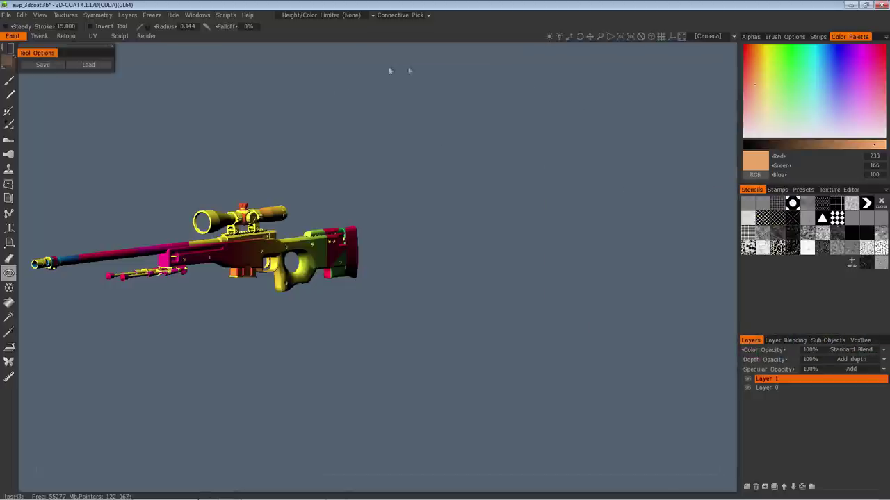
{"action": "left_click", "coordinate": [706, 36]}
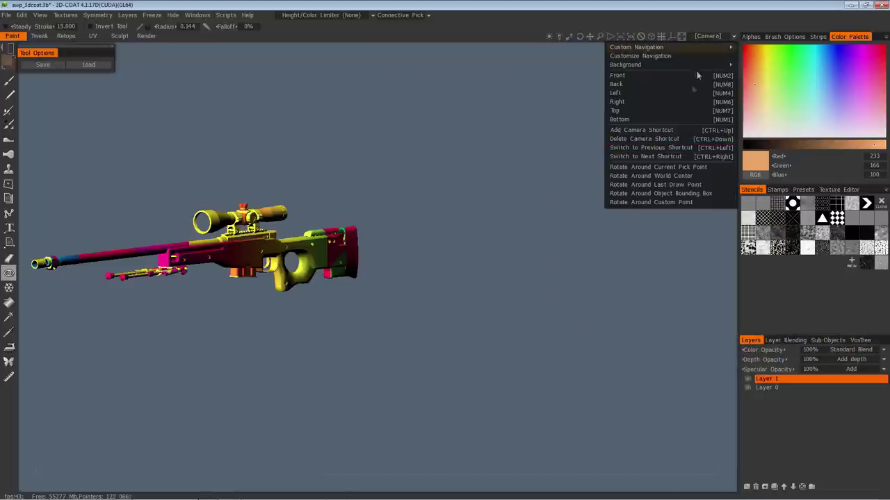
{"action": "left_click", "coordinate": [675, 150]}
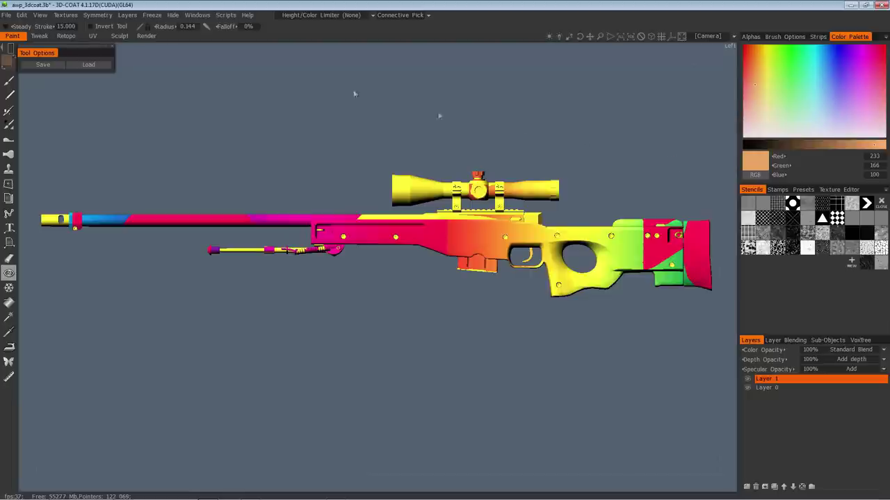
Send the left view to Photoshop as an external projection, update LayersZ.psd from disk and select Layer 1.
{"action": "left_click", "coordinate": [21, 14]}
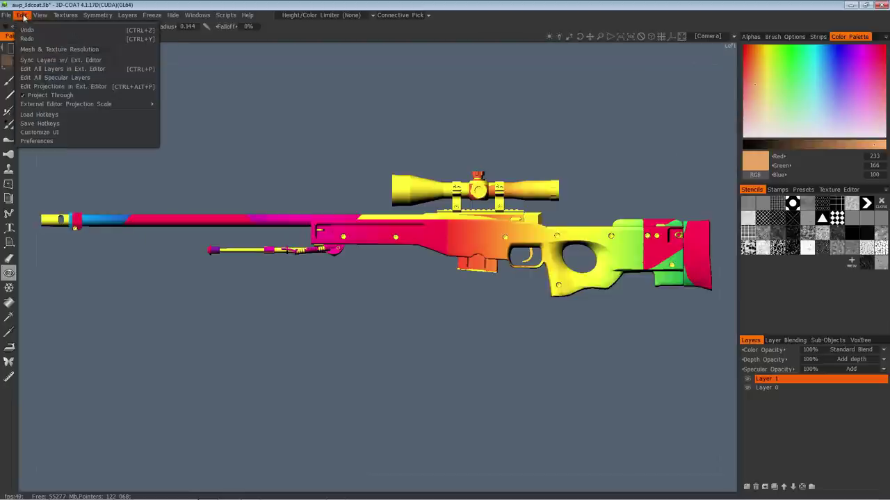
{"action": "left_click", "coordinate": [60, 86]}
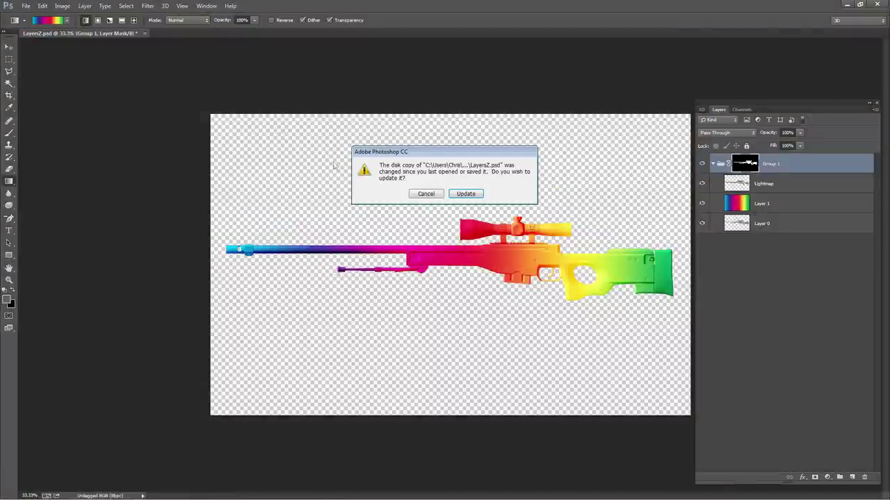
{"action": "left_click", "coordinate": [465, 195]}
{"action": "left_click", "coordinate": [735, 190]}
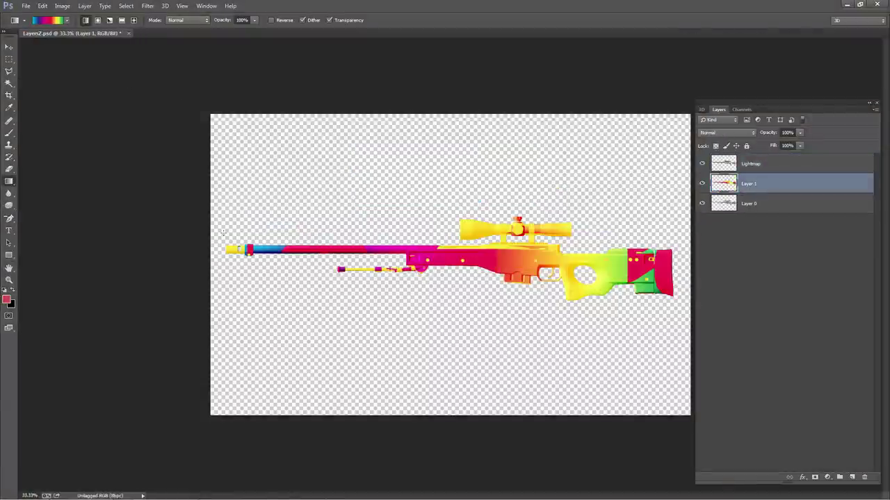
Draw the rainbow gradient across Layer 1 from muzzle to stock, and switch back to 3D-Coat to project the saved image onto the rifle.
{"action": "left_click_drag", "start_coordinate": [223, 232], "coordinate": [673, 232]}
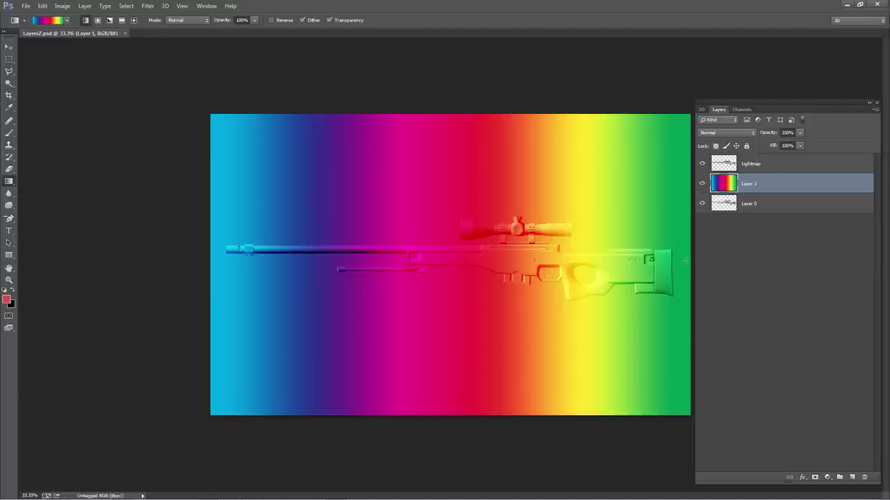
{"action": "key", "text": "alt+Tab"}
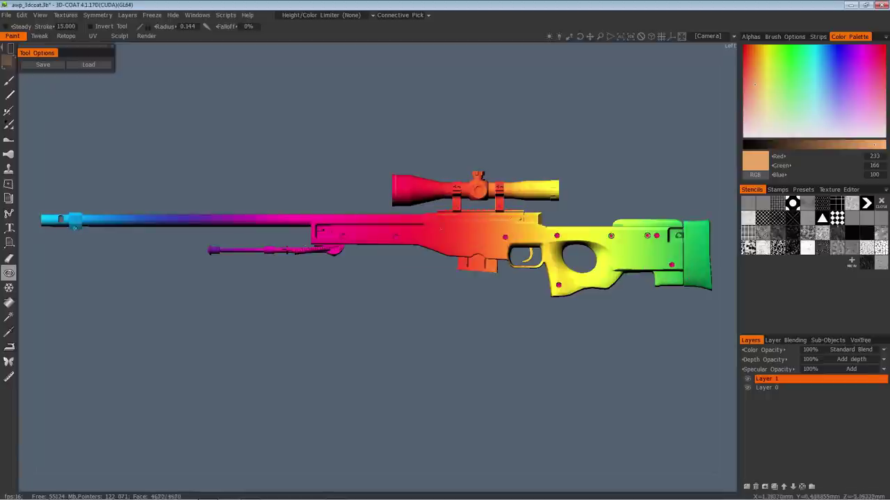
{"action": "left_click_drag", "start_coordinate": [429, 54], "coordinate": [466, 57]}
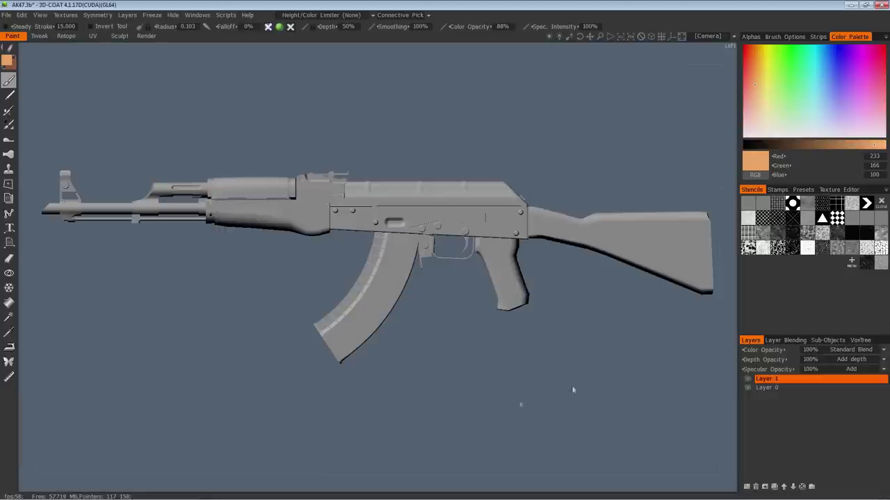
Undock and enlarge the Texture Editor over the AK47, with the wireframe shown on its UV layout.
{"action": "left_click_drag", "start_coordinate": [831, 190], "coordinate": [129, 57]}
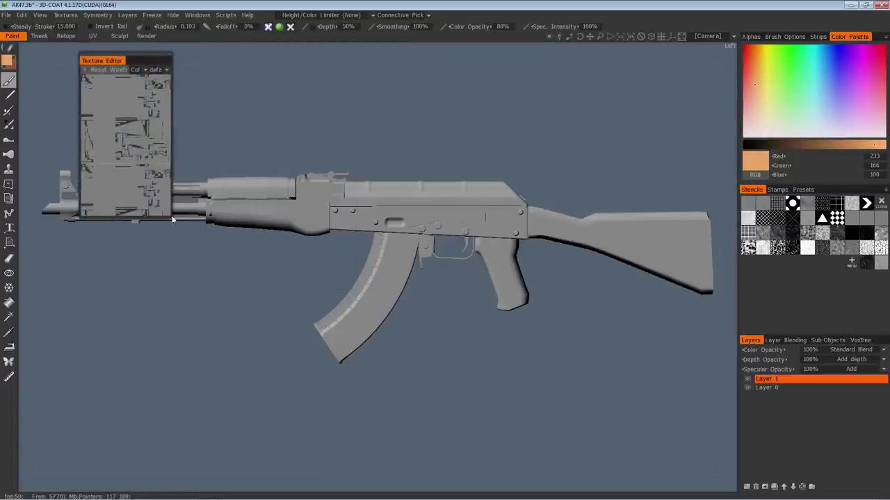
{"action": "left_click_drag", "start_coordinate": [173, 220], "coordinate": [486, 481]}
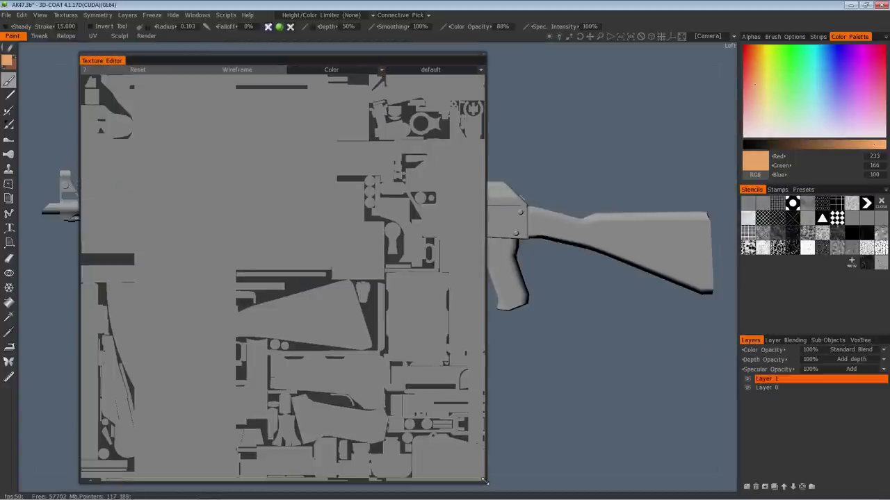
{"action": "left_click", "coordinate": [198, 70]}
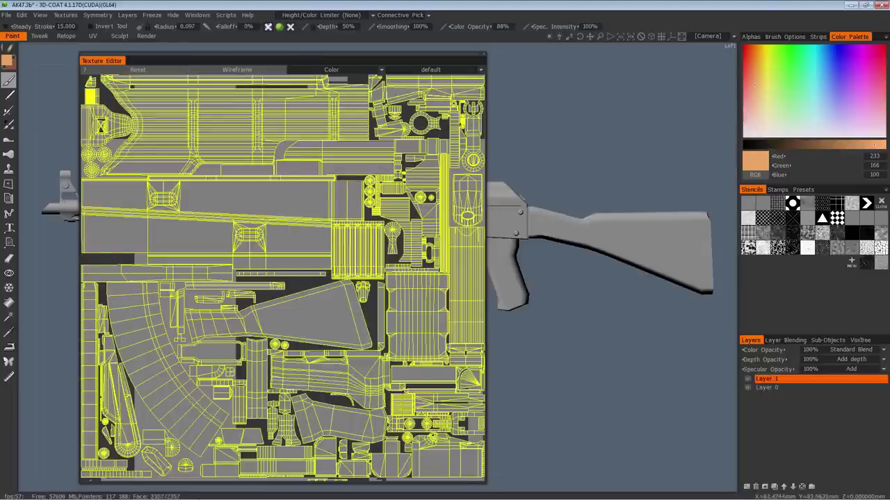
Examine the AK47's UV layout for overlapping islands and parts placed outside the main texture square.
{"action": "scroll", "coordinate": [286, 267], "scroll_direction": "down", "scroll_amount": 1}
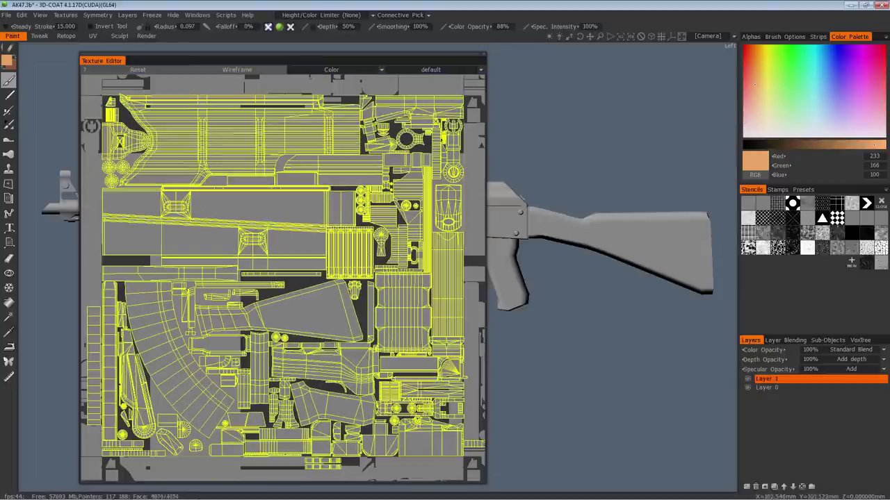
{"action": "scroll", "coordinate": [283, 282], "scroll_direction": "down", "scroll_amount": 8}
{"action": "scroll", "coordinate": [283, 282], "scroll_direction": "down", "scroll_amount": 8}
{"action": "scroll", "coordinate": [283, 283], "scroll_direction": "down", "scroll_amount": 3}
{"action": "scroll", "coordinate": [283, 282], "scroll_direction": "up", "scroll_amount": 5}
{"action": "scroll", "coordinate": [204, 277], "scroll_direction": "up", "scroll_amount": 2}
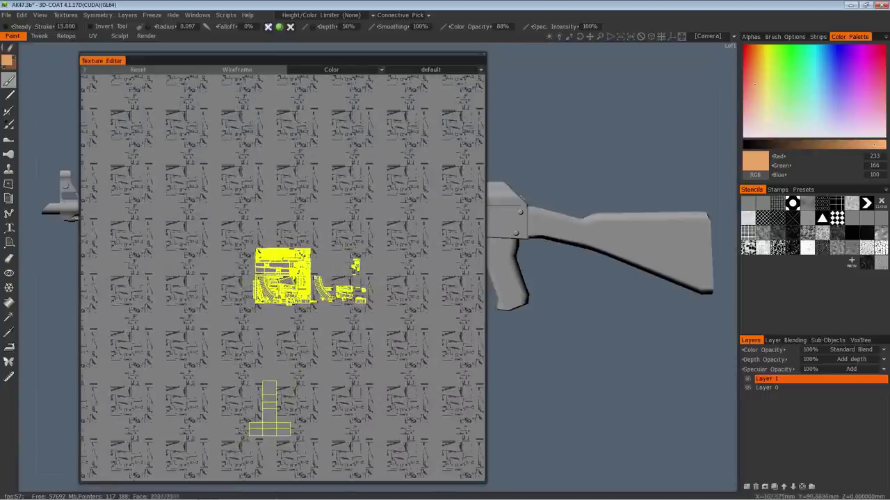
{"action": "scroll", "coordinate": [283, 278], "scroll_direction": "up", "scroll_amount": 10}
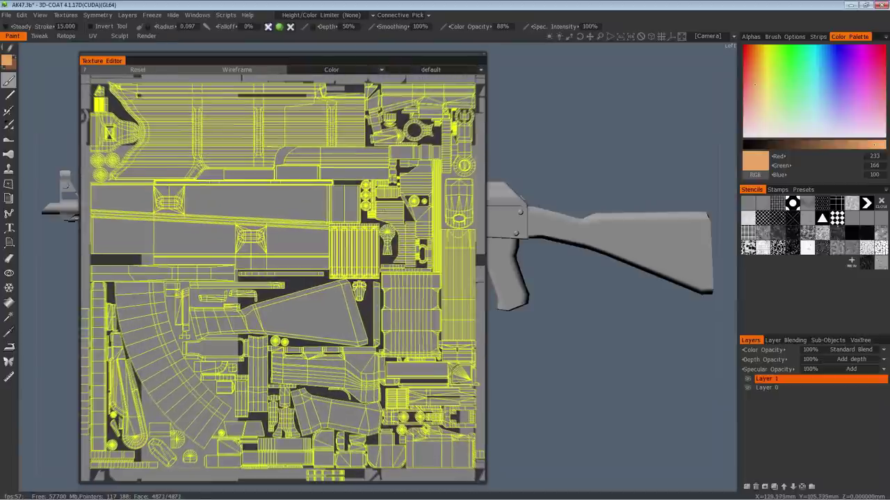
{"action": "scroll", "coordinate": [283, 278], "scroll_direction": "down", "scroll_amount": 1}
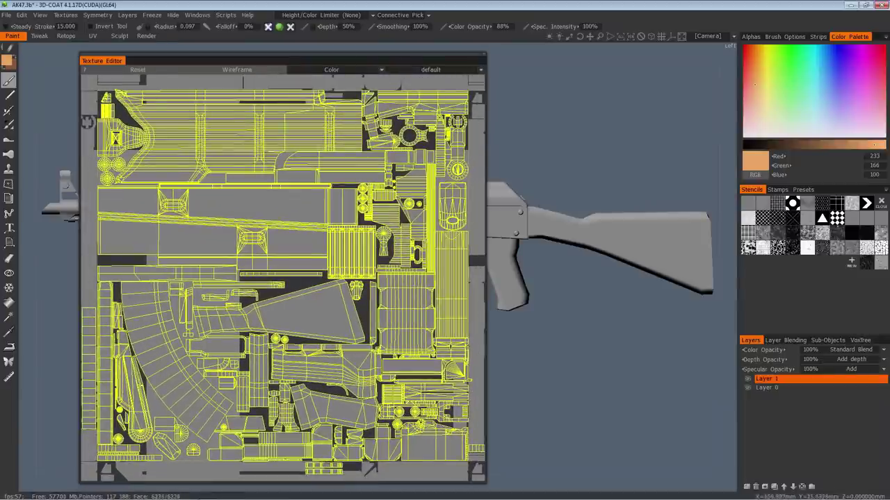
{"action": "scroll", "coordinate": [283, 278], "scroll_direction": "up", "scroll_amount": 10}
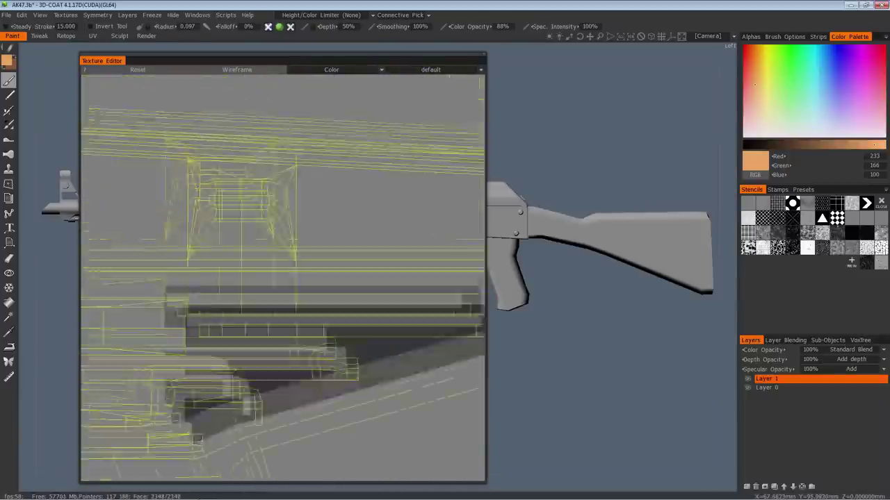
{"action": "scroll", "coordinate": [204, 264], "scroll_direction": "down", "scroll_amount": 8}
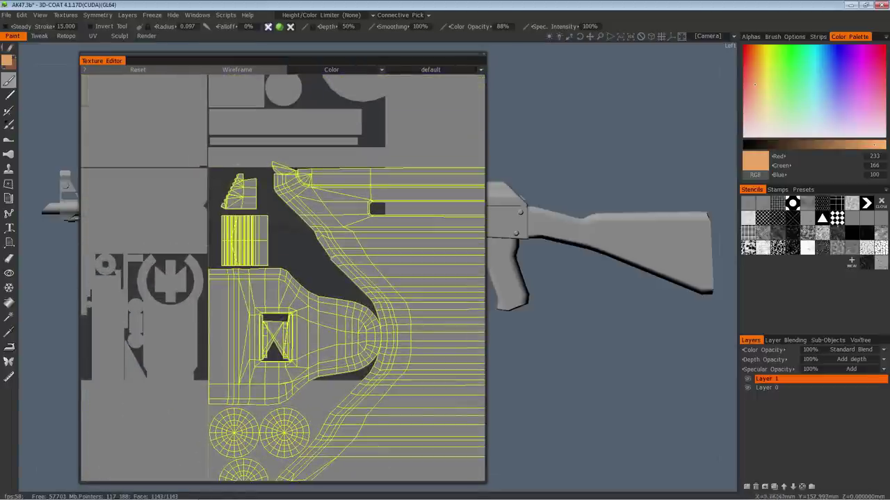
Examine the AK47's islands across the main texture square and the separate groups lying beside and below it.
{"action": "middle_click_drag", "start_coordinate": [352, 175], "coordinate": [124, 184]}
{"action": "middle_click_drag", "start_coordinate": [381, 198], "coordinate": [161, 190]}
{"action": "middle_click_drag", "start_coordinate": [410, 181], "coordinate": [346, 179]}
{"action": "middle_click_drag", "start_coordinate": [416, 181], "coordinate": [237, 167]}
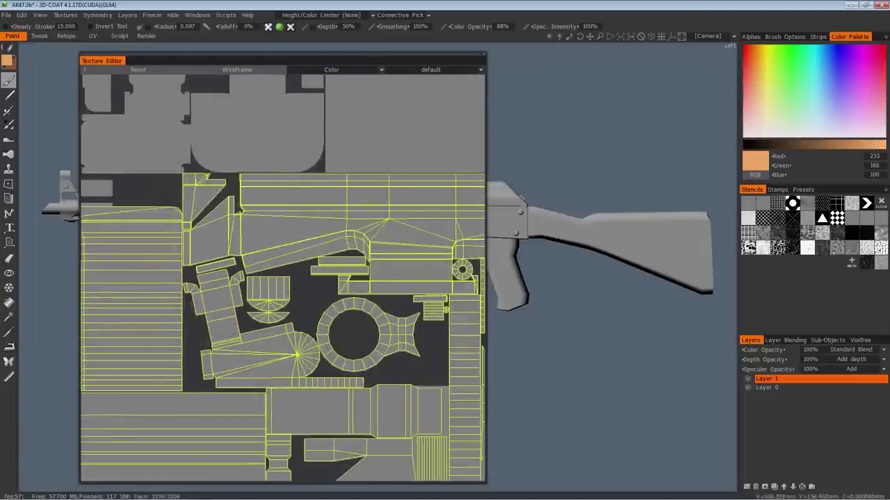
{"action": "middle_click_drag", "start_coordinate": [459, 182], "coordinate": [230, 185]}
{"action": "middle_click_drag", "start_coordinate": [347, 478], "coordinate": [393, 214]}
{"action": "right_click_drag", "start_coordinate": [355, 464], "coordinate": [308, 341]}
{"action": "scroll", "coordinate": [333, 257], "scroll_direction": "down", "scroll_amount": 6}
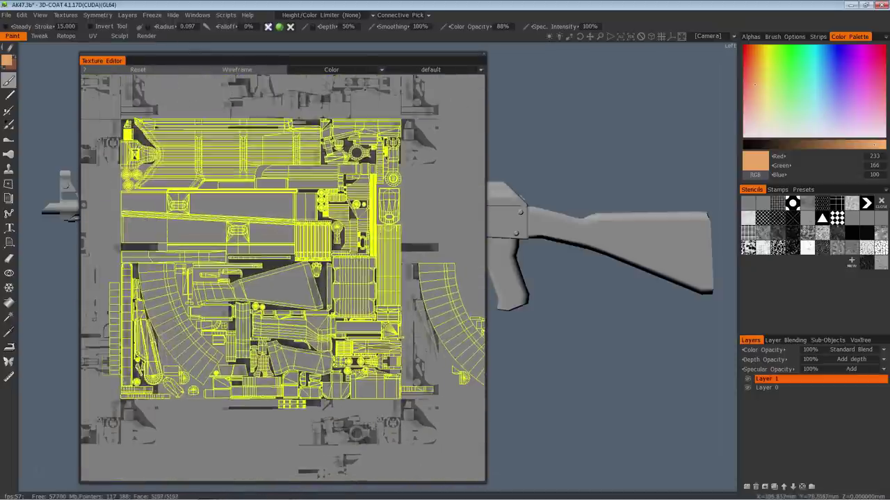
{"action": "middle_click_drag", "start_coordinate": [345, 263], "coordinate": [275, 259]}
{"action": "middle_click_drag", "start_coordinate": [452, 262], "coordinate": [370, 260]}
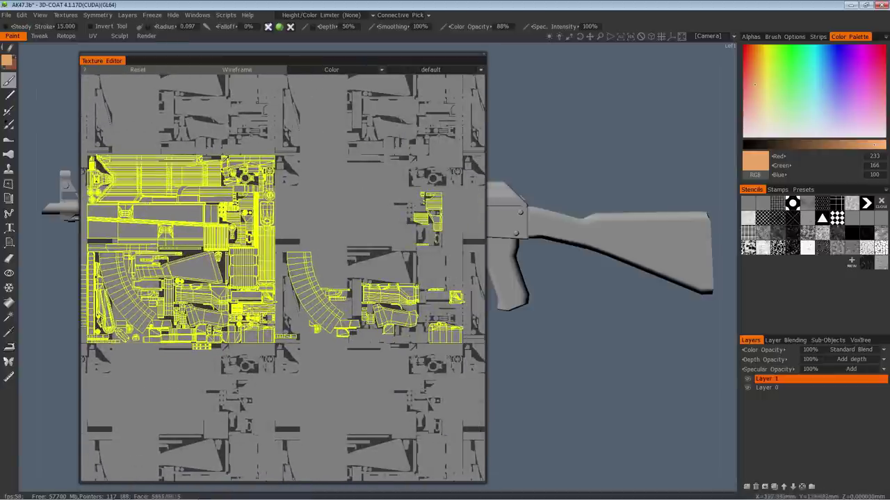
{"action": "scroll", "coordinate": [336, 243], "scroll_direction": "down", "scroll_amount": 4}
{"action": "right_click_drag", "start_coordinate": [335, 243], "coordinate": [355, 203]}
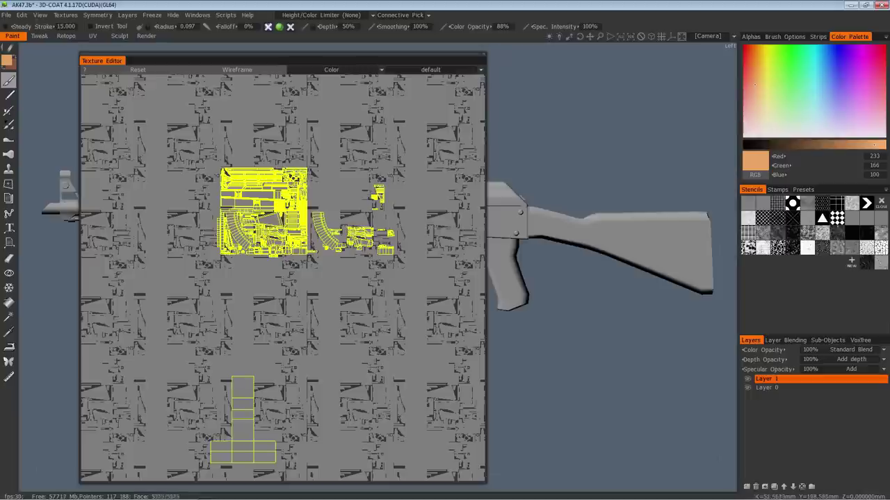
Turn off the UV wireframe to examine the repeating texture tiles on their own, and turn it back on.
{"action": "left_click", "coordinate": [237, 70]}
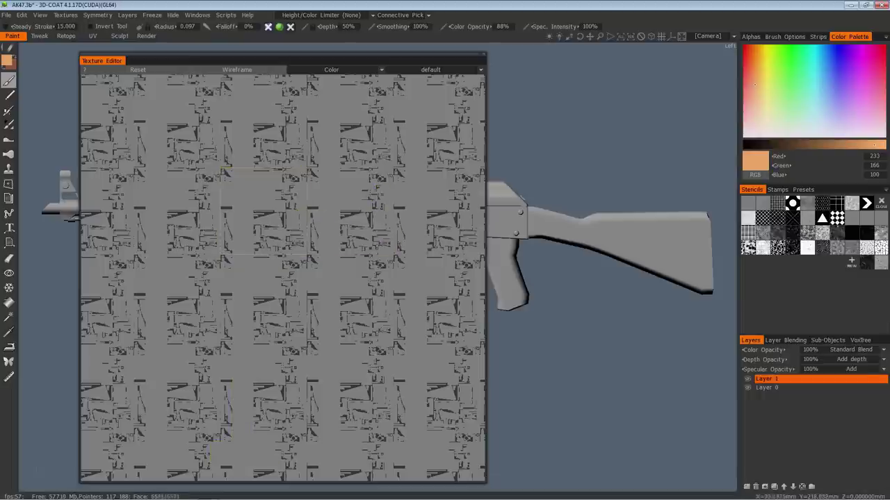
{"action": "scroll", "coordinate": [140, 248], "scroll_direction": "down", "scroll_amount": 5}
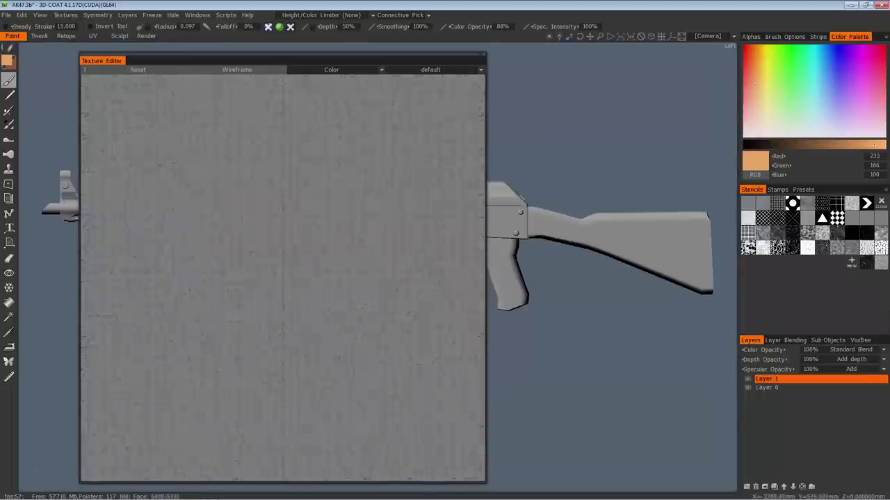
{"action": "scroll", "coordinate": [140, 248], "scroll_direction": "up", "scroll_amount": 4}
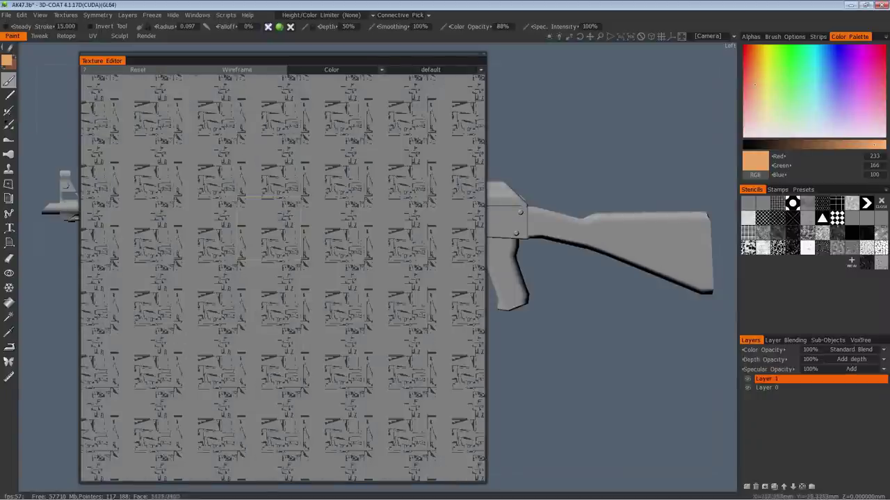
{"action": "left_click", "coordinate": [250, 71]}
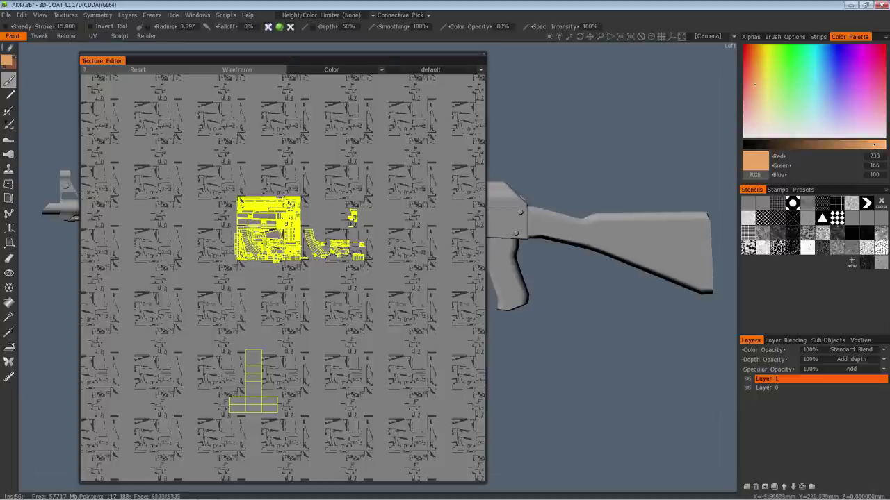
Paint an orange brush stroke down the curved magazine island inside the main texture square.
{"action": "scroll", "coordinate": [258, 328], "scroll_direction": "up", "scroll_amount": 3}
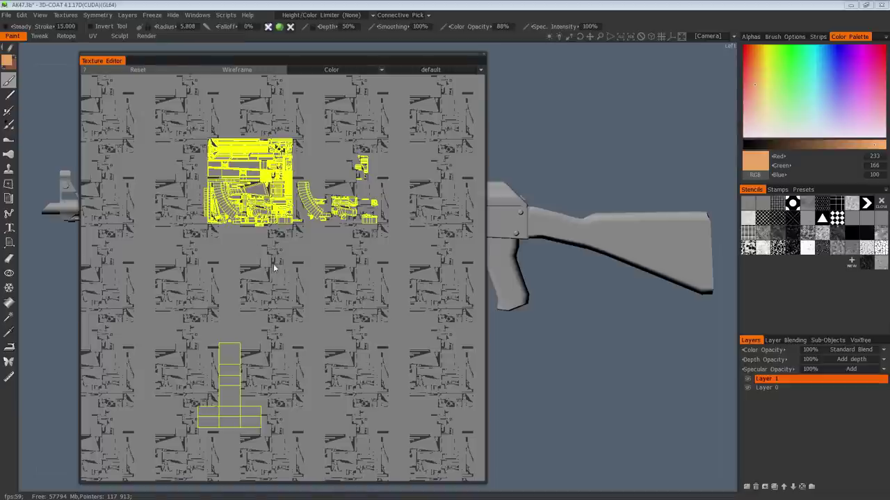
{"action": "right_click_drag", "start_coordinate": [236, 270], "coordinate": [261, 235]}
{"action": "middle_click_drag", "start_coordinate": [261, 235], "coordinate": [261, 381]}
{"action": "right_click_drag", "start_coordinate": [261, 381], "coordinate": [277, 357]}
{"action": "middle_click_drag", "start_coordinate": [277, 357], "coordinate": [317, 405]}
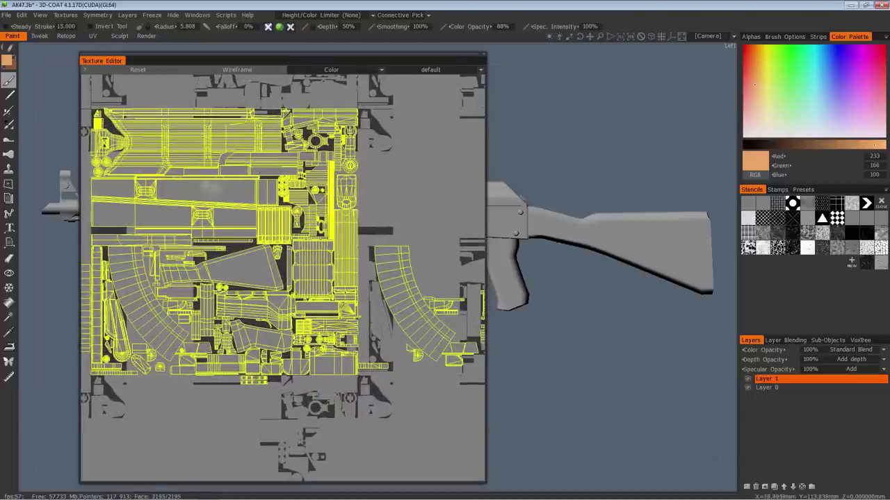
{"action": "mouse_move", "coordinate": [129, 271]}
{"action": "left_mouse_down"}
{"action": "mouse_move", "coordinate": [127, 262]}
{"action": "mouse_move", "coordinate": [157, 322]}
{"action": "left_mouse_up"}
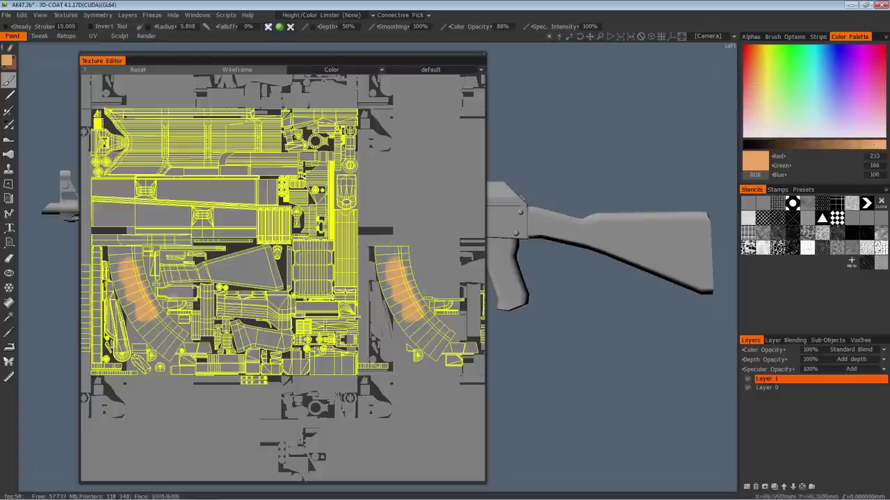
Examine how the orange stroke repeats across the tiled texture, including on the magazine duplicate and the T-shaped islands outside the main square.
{"action": "scroll", "coordinate": [393, 241], "scroll_direction": "down", "scroll_amount": 1}
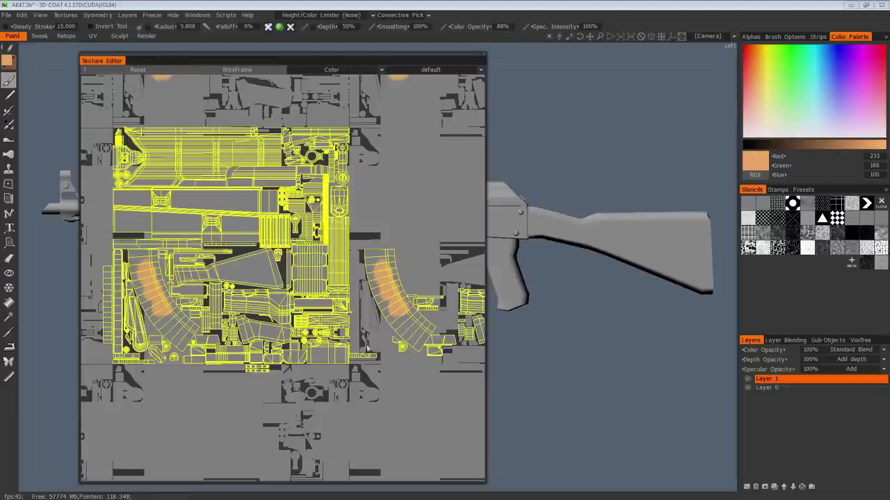
{"action": "scroll", "coordinate": [356, 342], "scroll_direction": "down", "scroll_amount": 1}
{"action": "scroll", "coordinate": [357, 341], "scroll_direction": "down", "scroll_amount": 5}
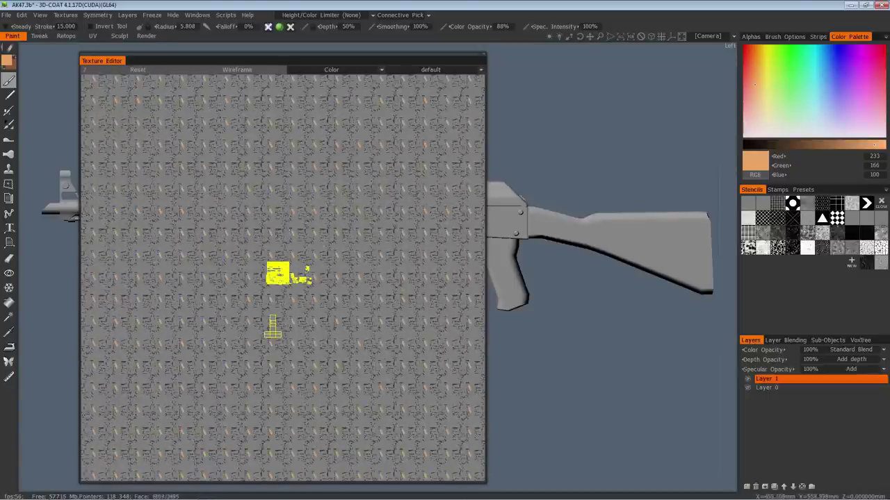
{"action": "scroll", "coordinate": [346, 220], "scroll_direction": "up", "scroll_amount": 5}
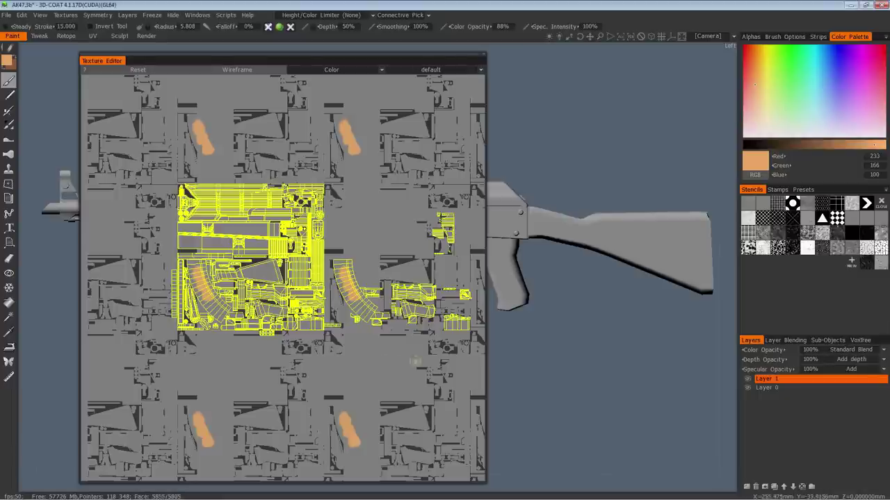
{"action": "scroll", "coordinate": [377, 364], "scroll_direction": "down", "scroll_amount": 3}
{"action": "scroll", "coordinate": [363, 365], "scroll_direction": "down", "scroll_amount": 2}
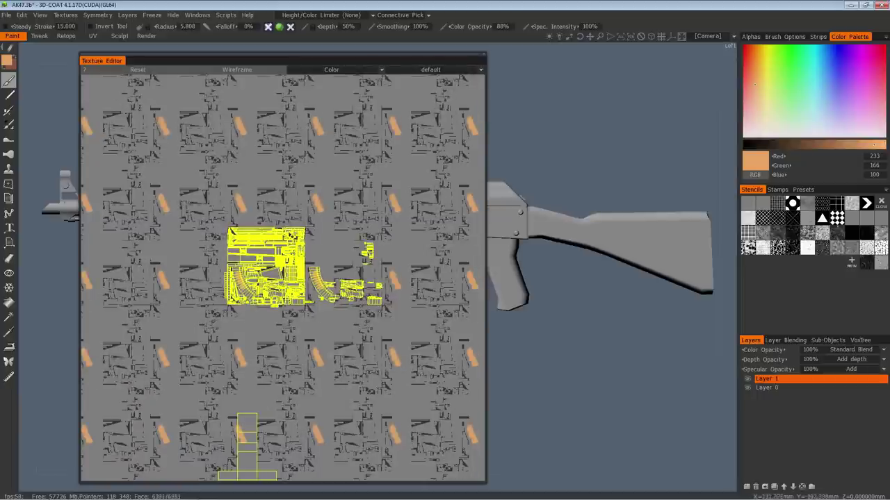
{"action": "middle_click_drag", "start_coordinate": [280, 361], "coordinate": [285, 309]}
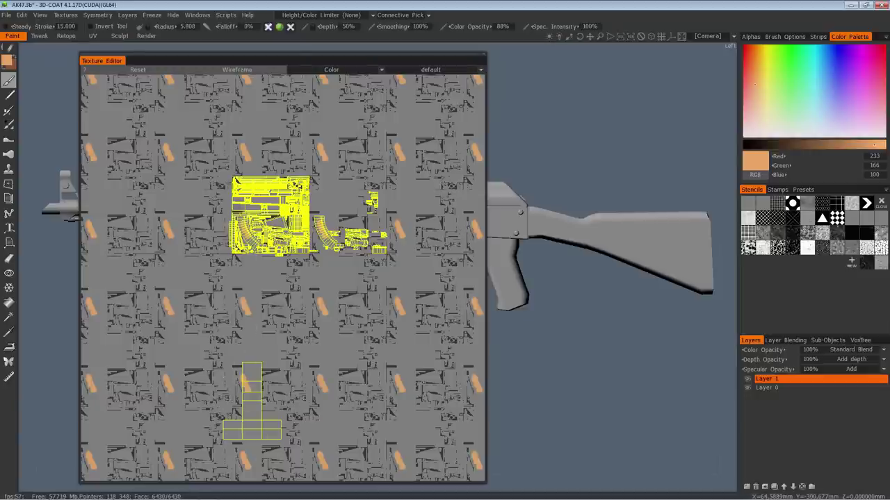
{"action": "scroll", "coordinate": [262, 212], "scroll_direction": "up", "scroll_amount": 5}
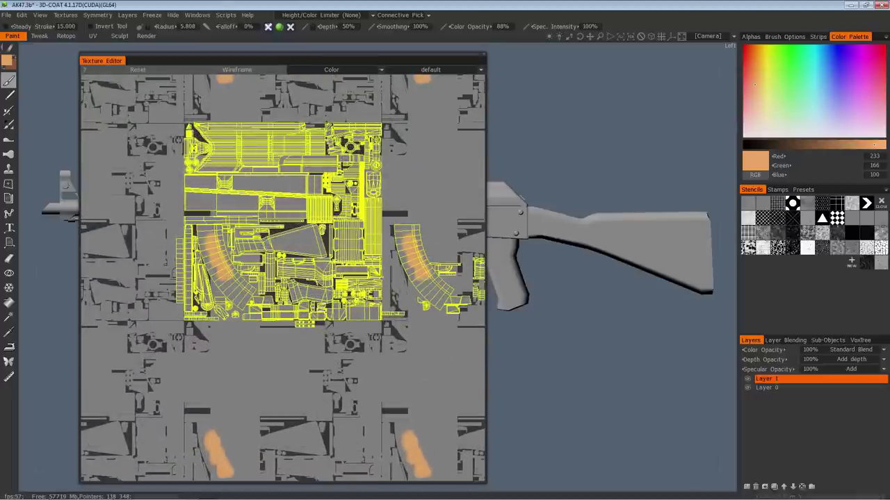
{"action": "scroll", "coordinate": [306, 360], "scroll_direction": "down", "scroll_amount": 3}
{"action": "middle_click_drag", "start_coordinate": [306, 394], "coordinate": [313, 241]}
{"action": "scroll", "coordinate": [299, 294], "scroll_direction": "down", "scroll_amount": 1}
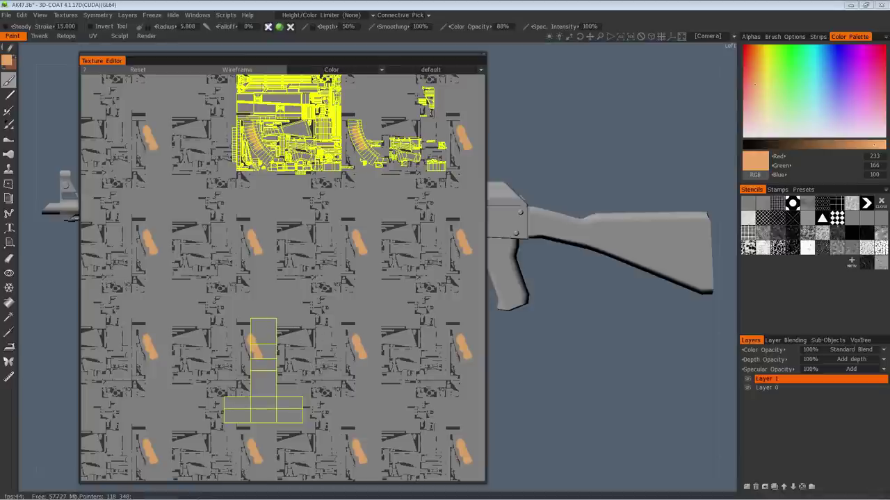
Move the Texture Editor clear of the rifle's magazine and hide the T-shaped faces below the main UV square with the Hide Tool.
{"action": "left_click_drag", "start_coordinate": [397, 60], "coordinate": [753, 48]}
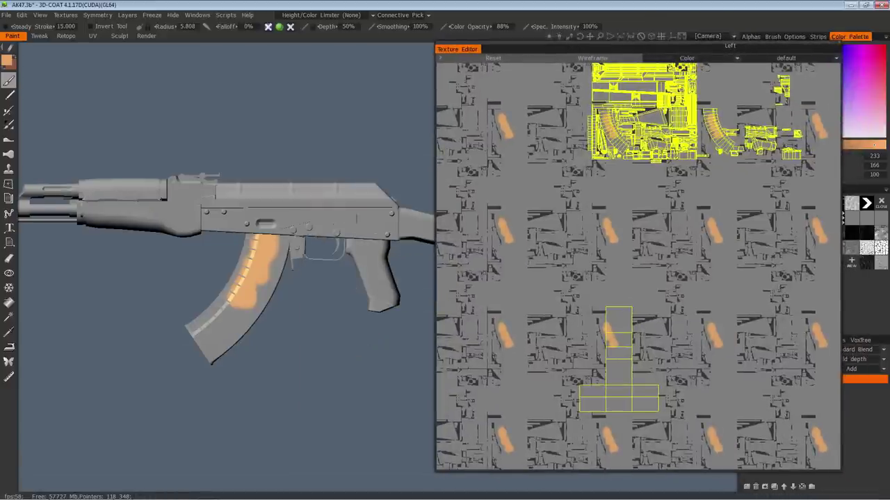
{"action": "left_click", "coordinate": [172, 14]}
{"action": "left_click", "coordinate": [180, 29]}
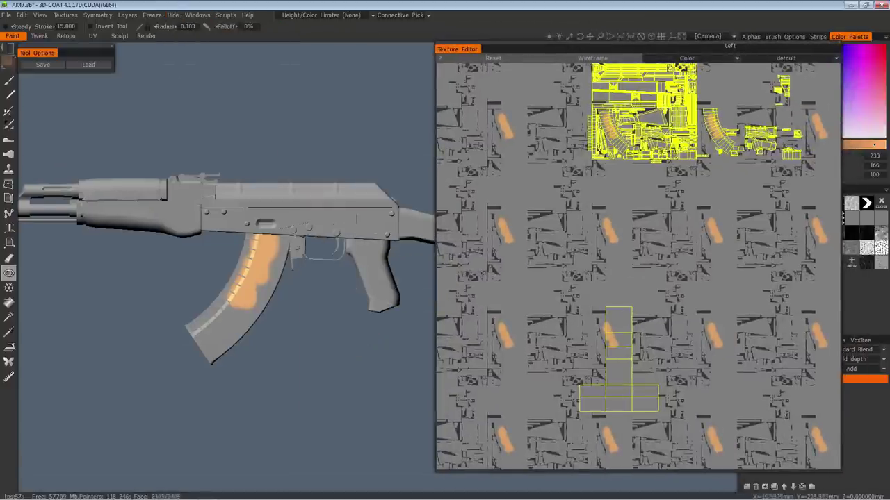
{"action": "left_click", "coordinate": [620, 316]}
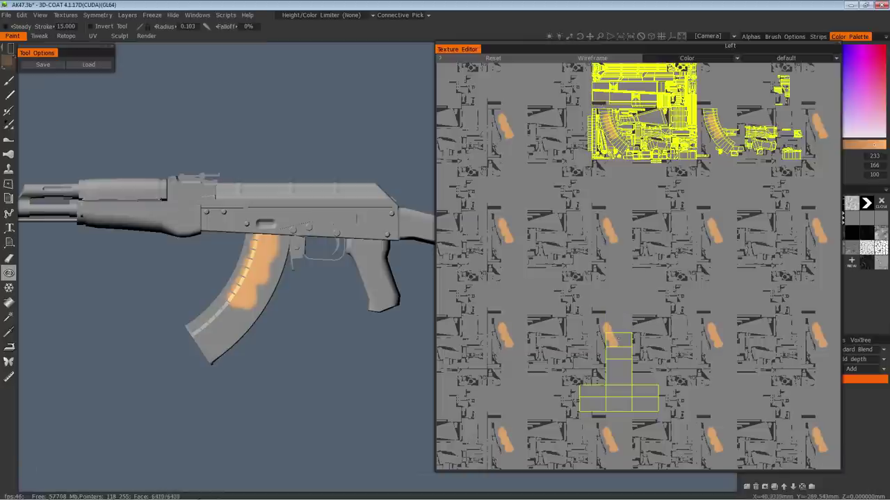
{"action": "left_click", "coordinate": [619, 340]}
{"action": "left_click", "coordinate": [618, 367]}
{"action": "left_click", "coordinate": [616, 395]}
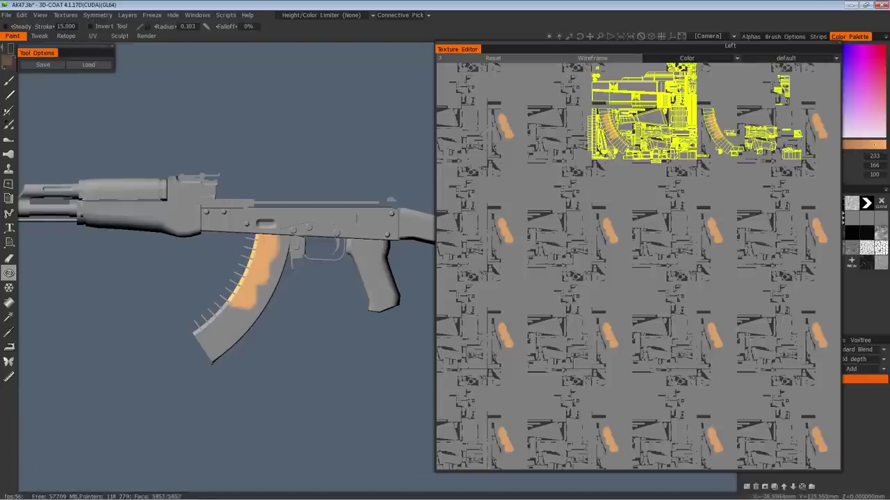
Unhide all faces of the AK47 and dock the Texture Editor back beside the Stencils and Presets.
{"action": "middle_click_drag", "start_coordinate": [654, 245], "coordinate": [612, 266]}
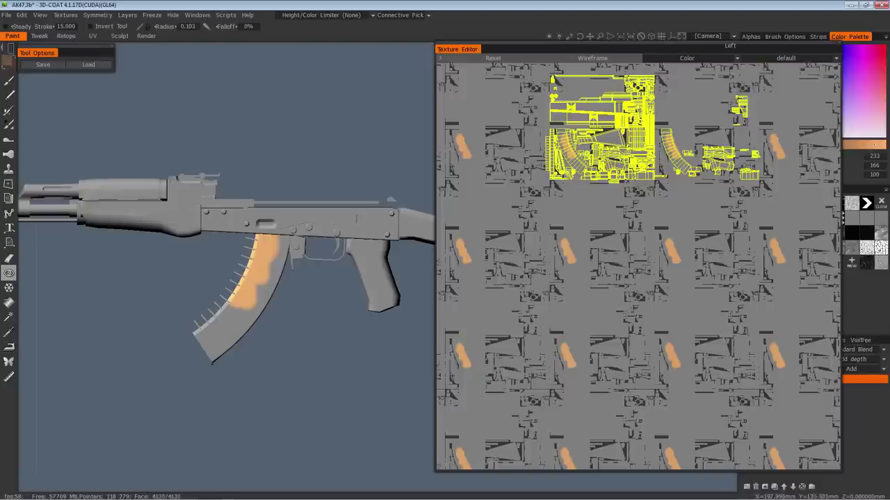
{"action": "middle_click_drag", "start_coordinate": [638, 209], "coordinate": [617, 312]}
{"action": "right_click_drag", "start_coordinate": [617, 311], "coordinate": [434, 299]}
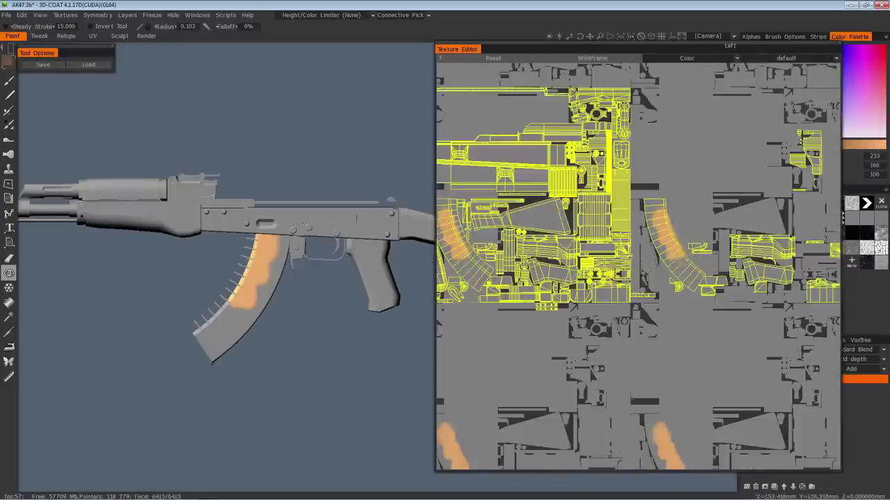
{"action": "middle_click_drag", "start_coordinate": [434, 298], "coordinate": [434, 311]}
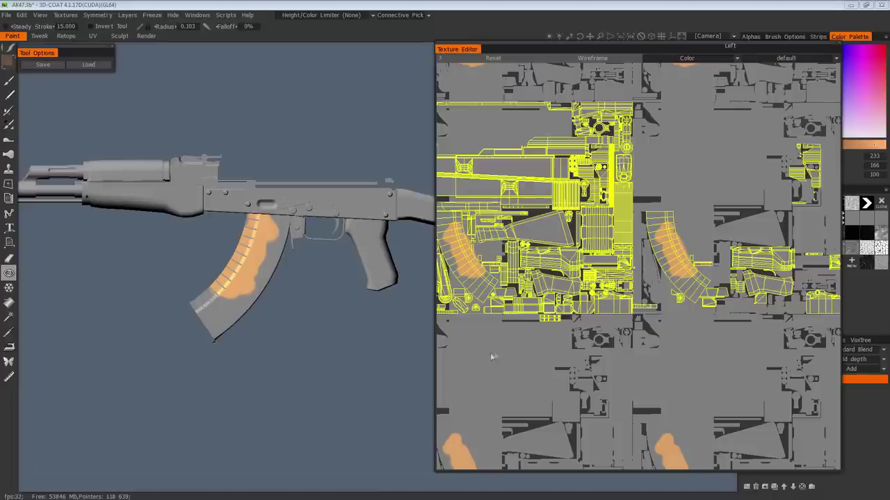
{"action": "left_click", "coordinate": [173, 15]}
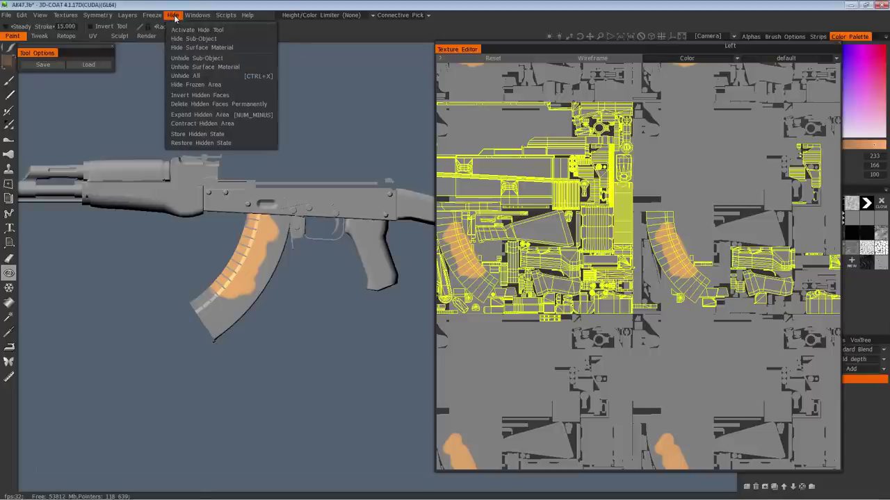
{"action": "left_click", "coordinate": [209, 75]}
{"action": "left_click_drag", "start_coordinate": [473, 54], "coordinate": [793, 198]}
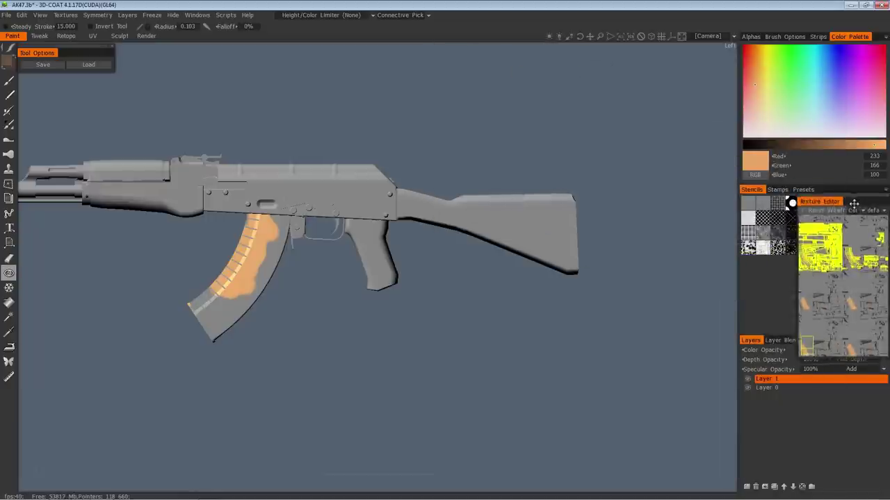
{"action": "left_click_drag", "start_coordinate": [849, 191], "coordinate": [846, 191]}
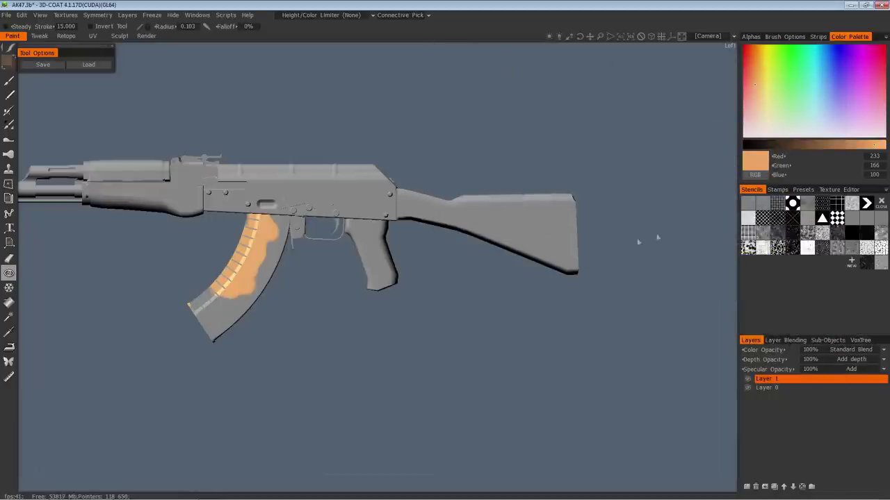
Open the AK47 in the UV room and examine its complete island layout in the UV Preview.
{"action": "middle_click_drag", "start_coordinate": [286, 109], "coordinate": [389, 112]}
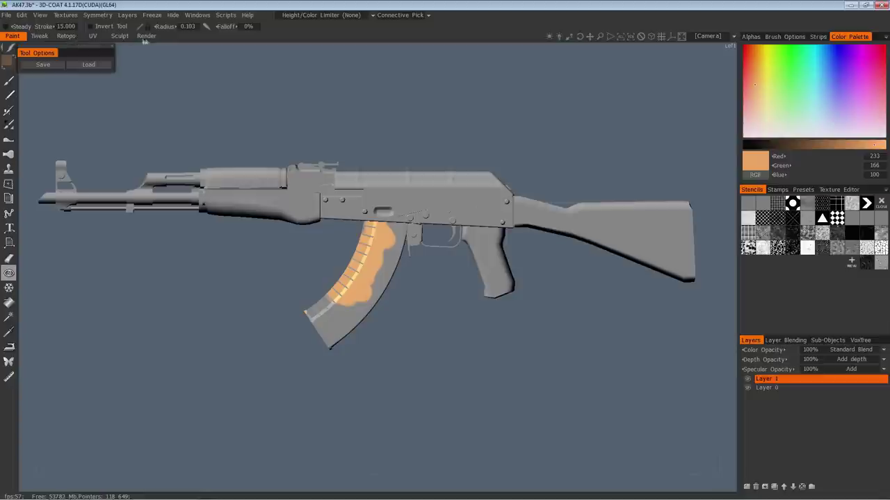
{"action": "left_click", "coordinate": [93, 37]}
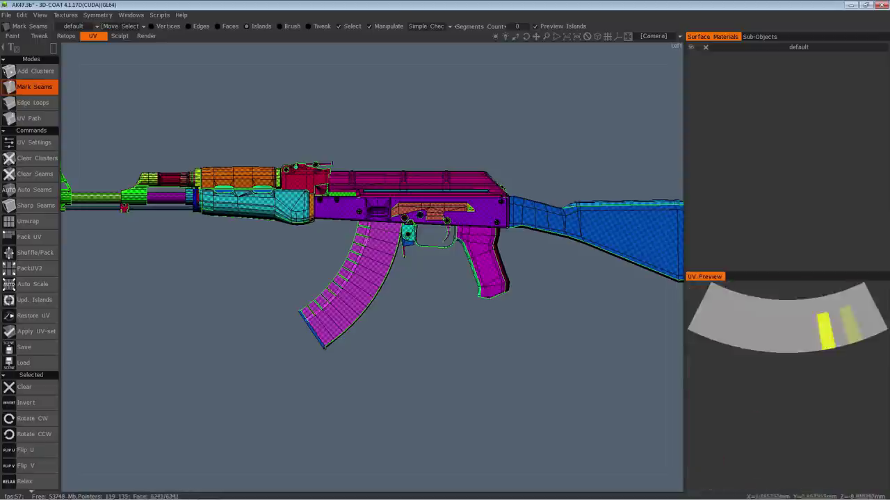
{"action": "scroll", "coordinate": [817, 459], "scroll_direction": "down", "scroll_amount": 5}
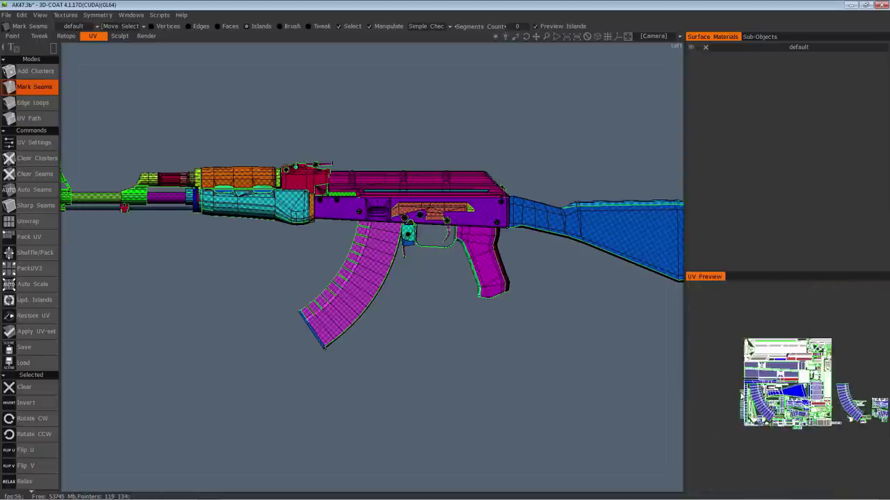
{"action": "scroll", "coordinate": [798, 365], "scroll_direction": "down", "scroll_amount": 3}
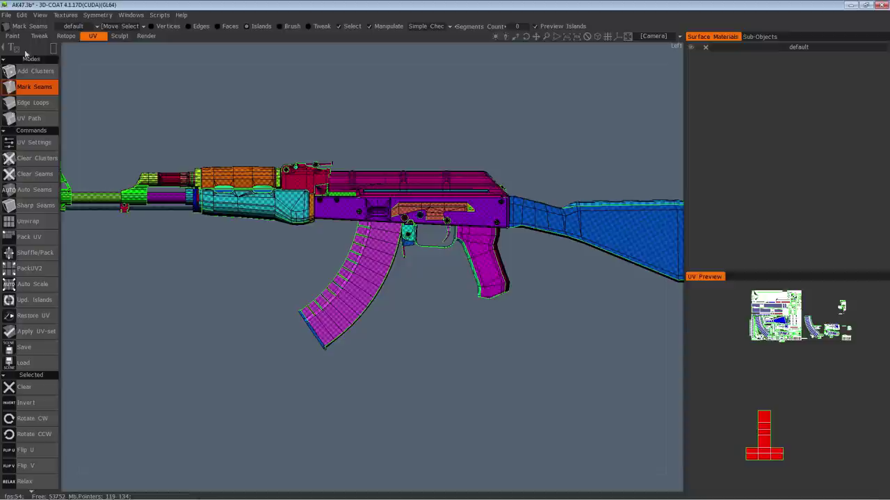
Select the T-shaped islands below the main layout, review the commands for selected islands, and return to the Paint room.
{"action": "mouse_move", "coordinate": [53, 52]}
{"action": "left_click_drag", "start_coordinate": [731, 396], "coordinate": [795, 476]}
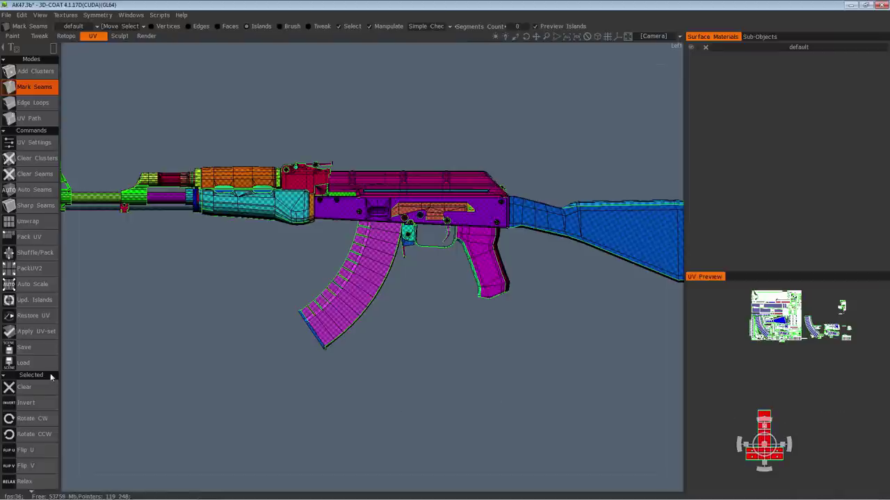
{"action": "scroll", "coordinate": [49, 383], "scroll_direction": "down", "scroll_amount": 6}
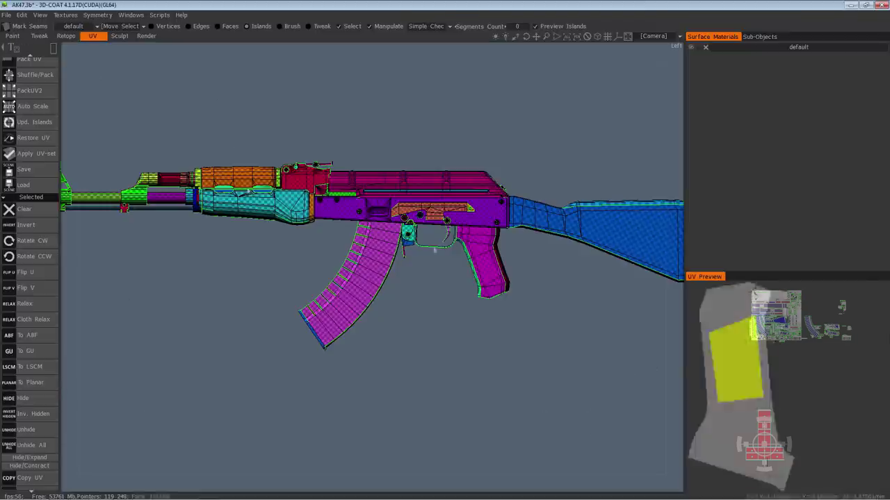
{"action": "left_click", "coordinate": [12, 36]}
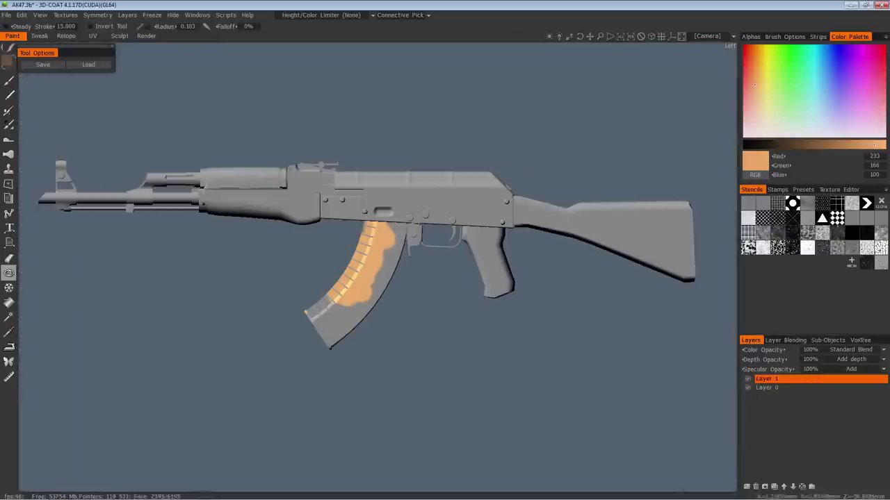
Undock and enlarge the Texture Editor to examine the AK47's UV wireframe against the repeating tiles, and dock it back beside Presets.
{"action": "left_click_drag", "start_coordinate": [847, 191], "coordinate": [451, 93]}
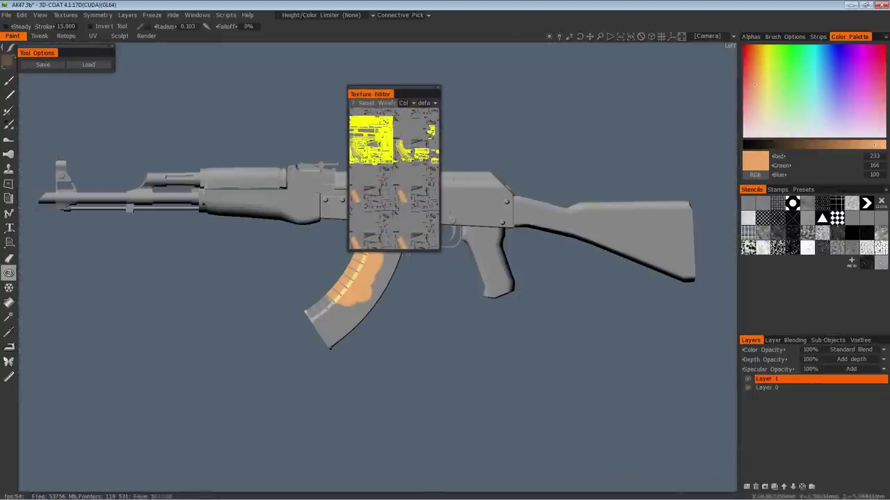
{"action": "left_click_drag", "start_coordinate": [439, 251], "coordinate": [644, 436]}
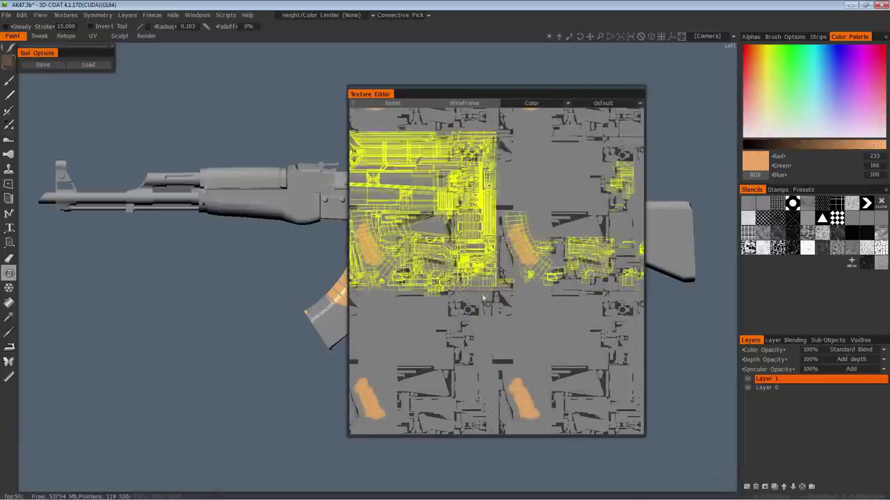
{"action": "scroll", "coordinate": [477, 304], "scroll_direction": "down", "scroll_amount": 5}
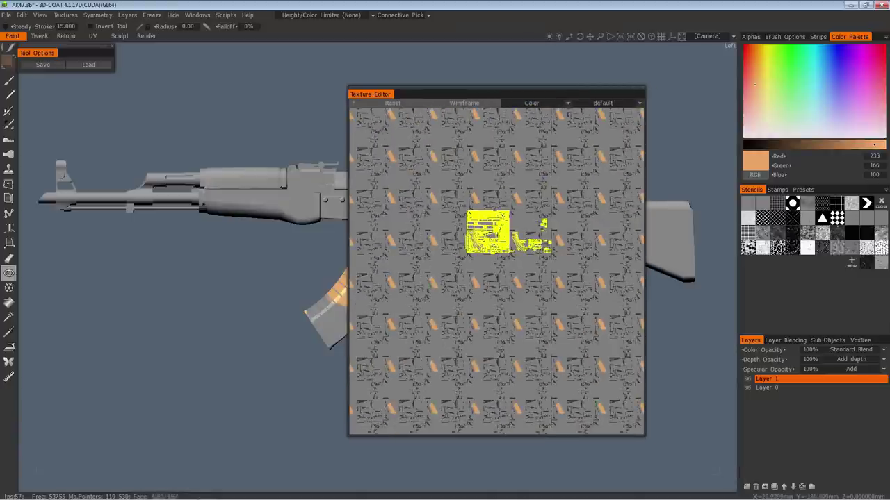
{"action": "left_click_drag", "start_coordinate": [388, 94], "coordinate": [841, 192]}
Invert the AK47's hidden faces to examine them up close, invert them back, and return to a straight side view of the rifle.
{"action": "left_click", "coordinate": [173, 15]}
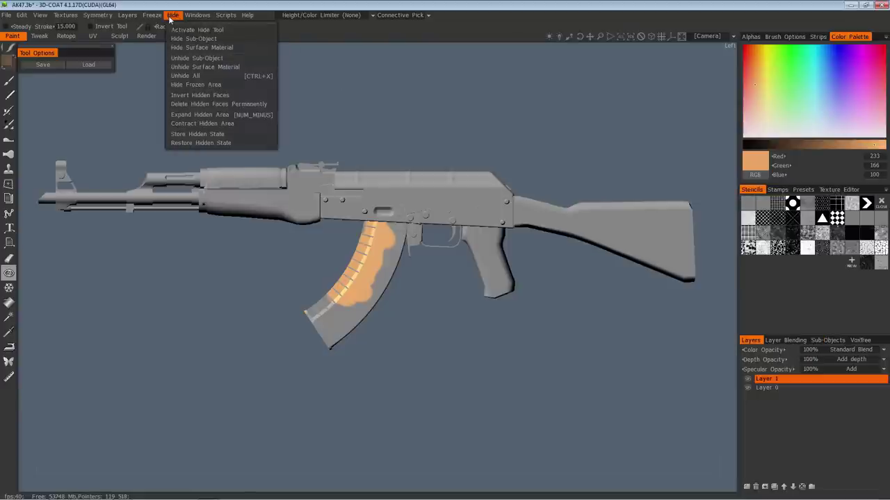
{"action": "left_click", "coordinate": [210, 98]}
{"action": "left_click_drag", "start_coordinate": [377, 92], "coordinate": [411, 144]}
{"action": "scroll", "coordinate": [424, 139], "scroll_direction": "up", "scroll_amount": 2}
{"action": "middle_click_drag", "start_coordinate": [455, 125], "coordinate": [441, 242]}
{"action": "scroll", "coordinate": [440, 241], "scroll_direction": "up", "scroll_amount": 3}
{"action": "left_click_drag", "start_coordinate": [443, 62], "coordinate": [467, 47]}
{"action": "left_click", "coordinate": [151, 15]}
{"action": "mouse_move", "coordinate": [172, 15]}
{"action": "left_click", "coordinate": [210, 95]}
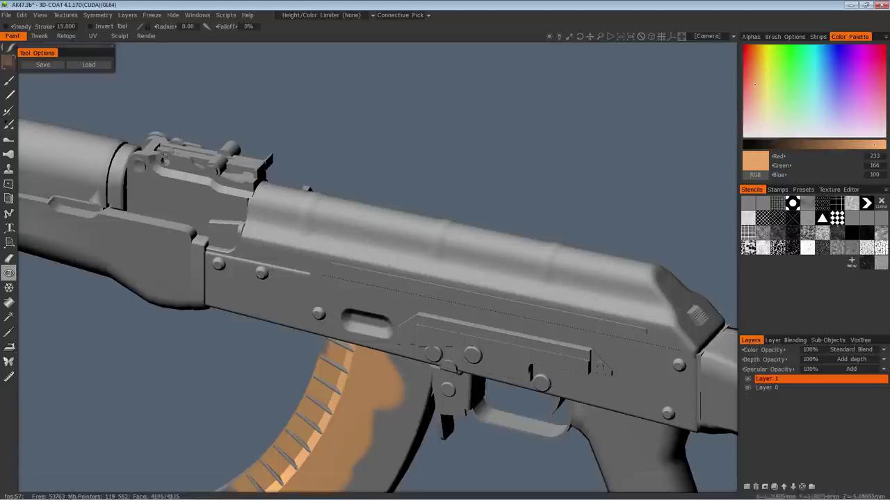
{"action": "left_click", "coordinate": [173, 16]}
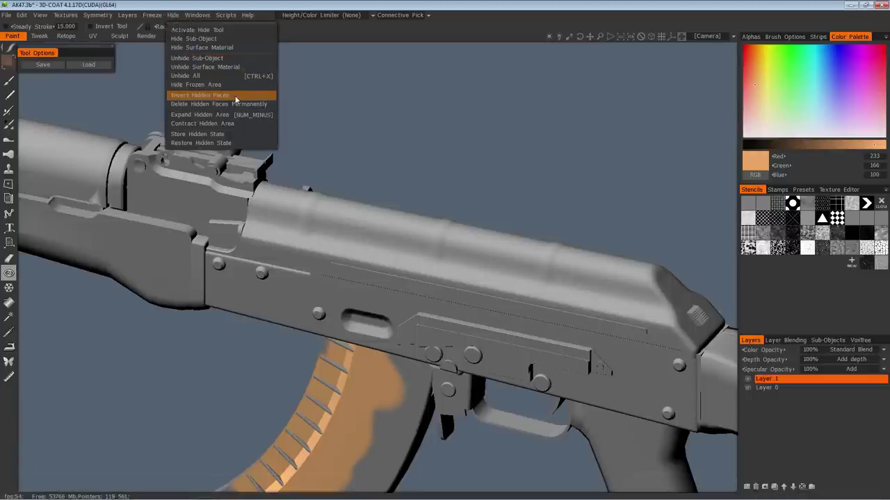
{"action": "right_click_drag", "start_coordinate": [382, 65], "coordinate": [360, 123]}
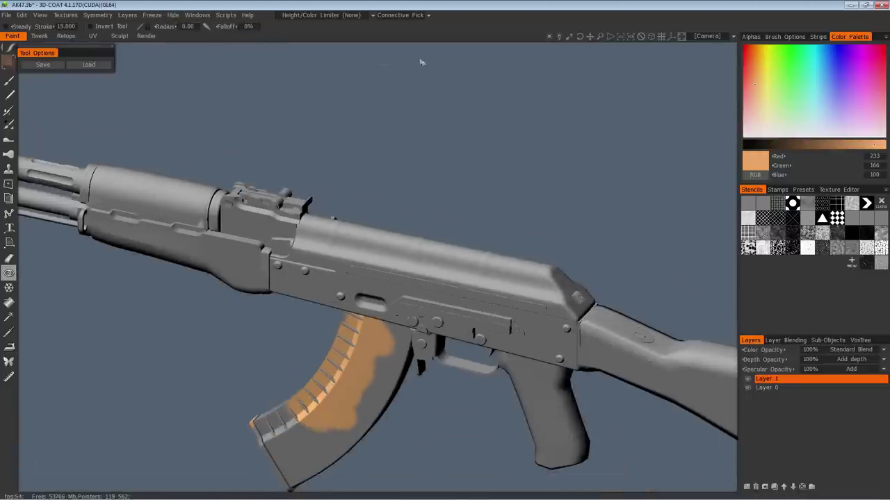
{"action": "left_click_drag", "start_coordinate": [420, 61], "coordinate": [549, 96], "text": "shift"}
Switch to the previous camera shortcut and send the AK47's projection to Photoshop.
{"action": "left_click", "coordinate": [730, 40]}
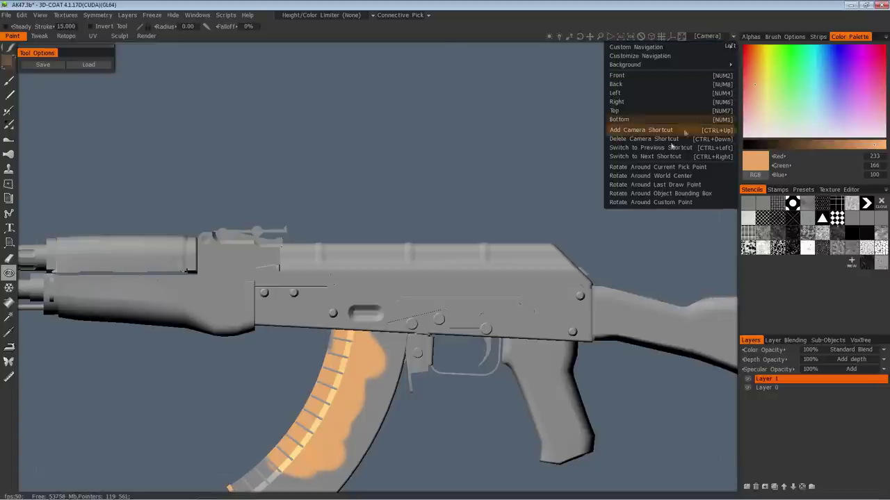
{"action": "left_click", "coordinate": [674, 150]}
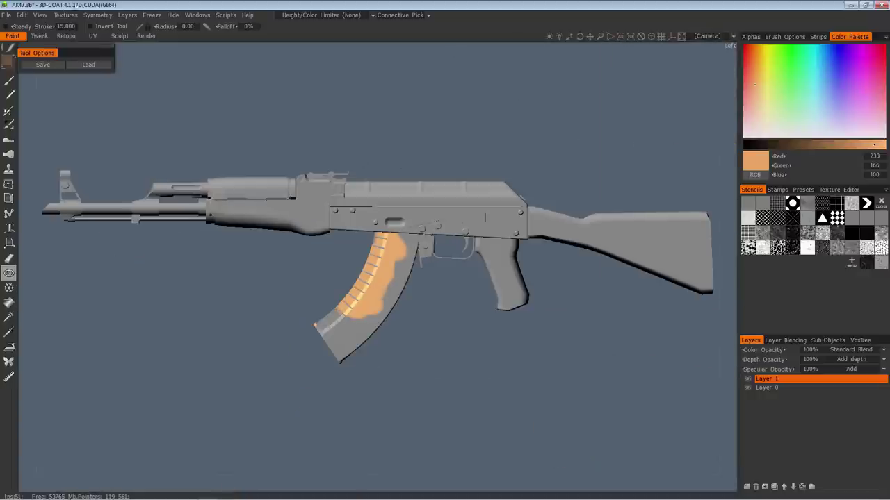
{"action": "left_click", "coordinate": [21, 15]}
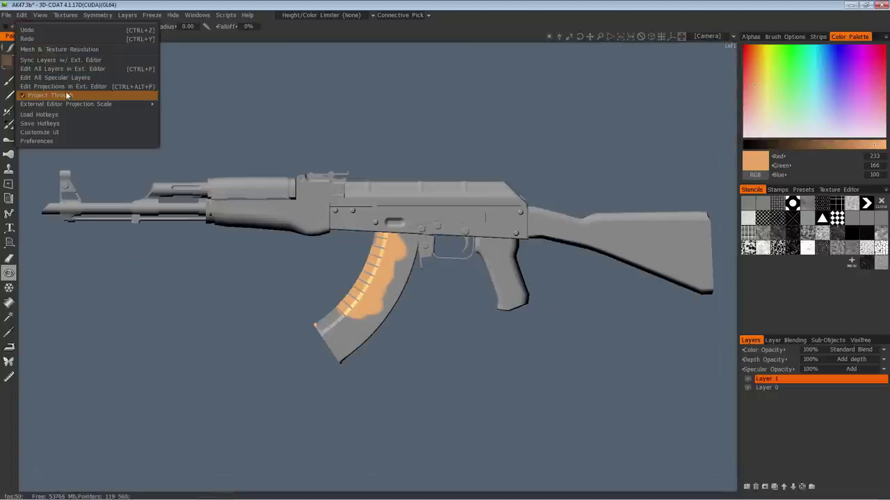
{"action": "left_click", "coordinate": [165, 86]}
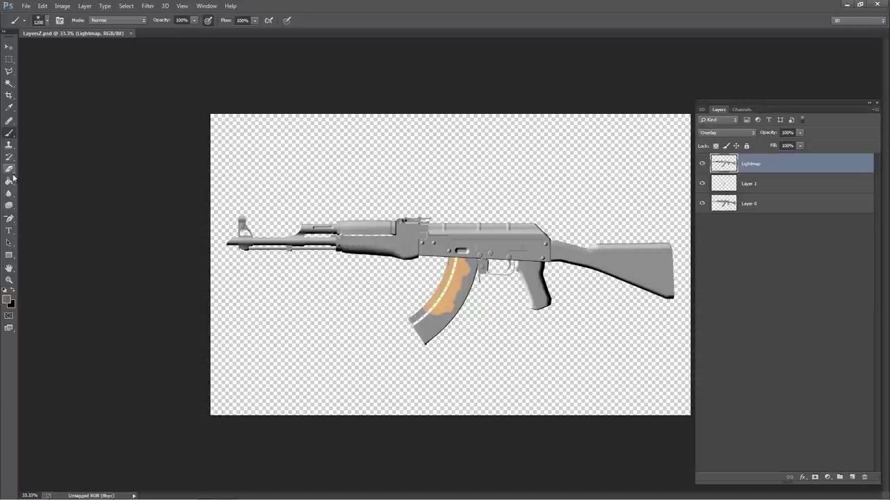
Fill Layer 1 with a rainbow gradient running from muzzle to stock using the Gradient Tool, and return to 3D-Coat to apply it.
{"action": "left_click", "coordinate": [753, 184]}
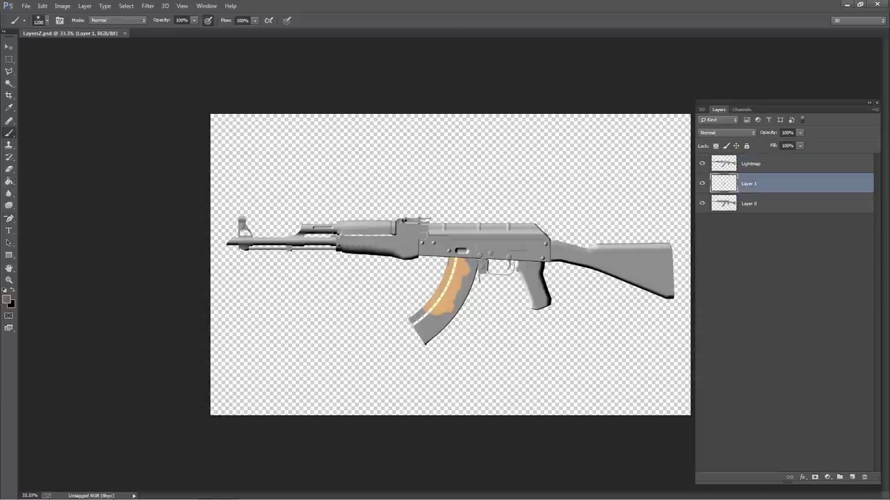
{"action": "left_click", "coordinate": [9, 181]}
{"action": "right_click", "coordinate": [9, 181]}
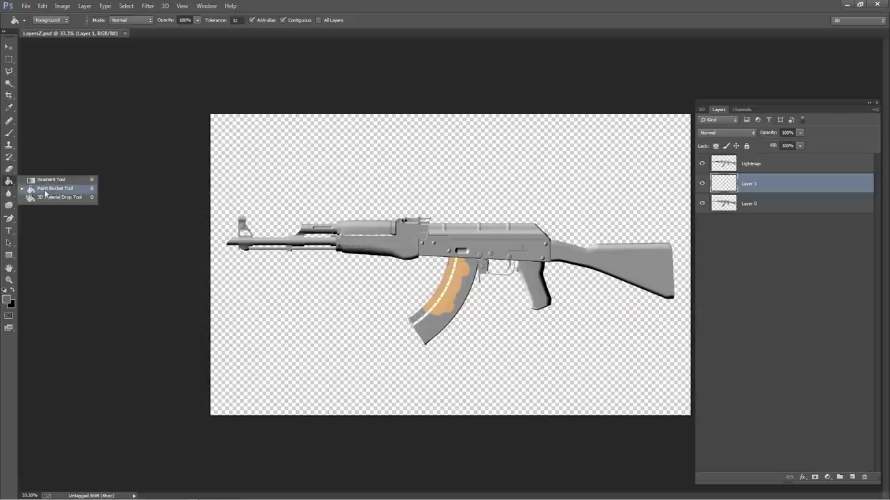
{"action": "left_click", "coordinate": [50, 180]}
{"action": "left_click_drag", "start_coordinate": [221, 227], "coordinate": [664, 228]}
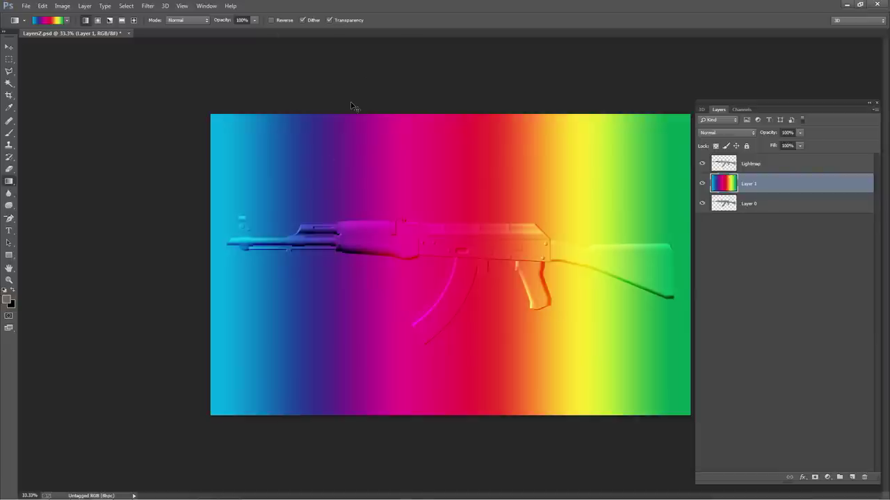
{"action": "key", "text": "alt+Tab"}
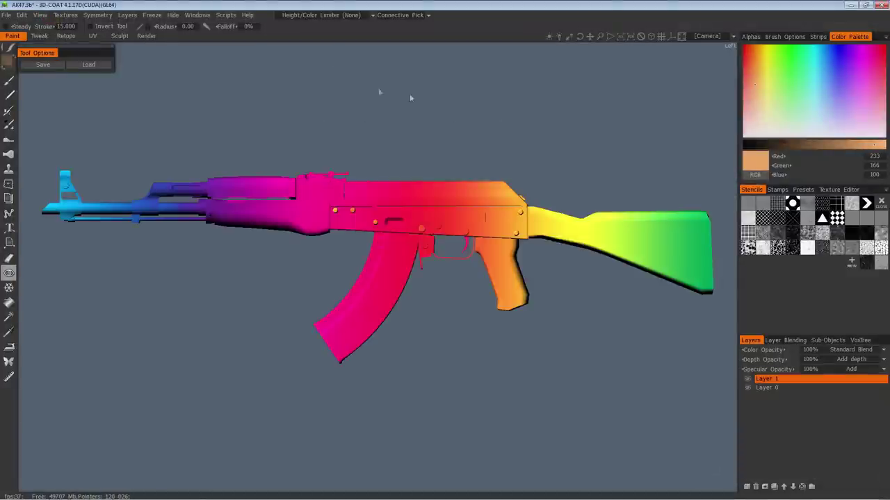
Unhide all faces of the AK47 and send its projection to Photoshop again.
{"action": "left_click", "coordinate": [173, 15]}
{"action": "left_click", "coordinate": [172, 15]}
{"action": "left_click", "coordinate": [197, 82]}
{"action": "left_click", "coordinate": [23, 14]}
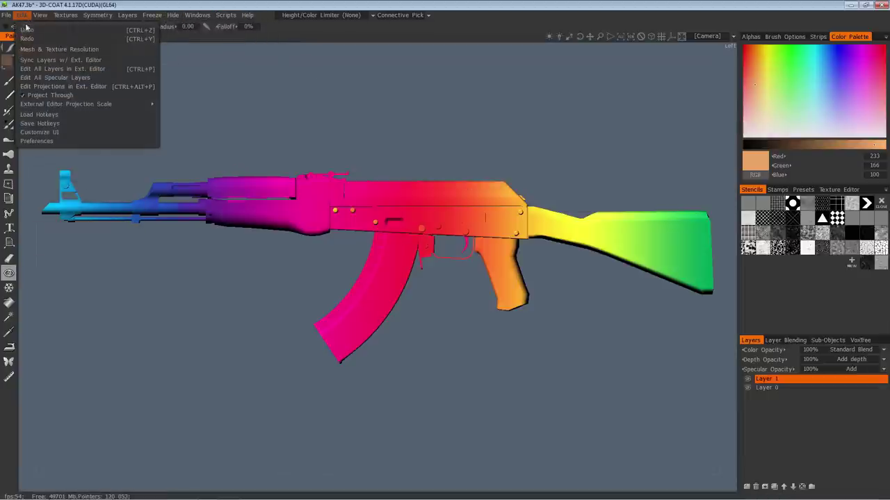
{"action": "left_click", "coordinate": [68, 90]}
{"action": "left_click", "coordinate": [423, 198]}
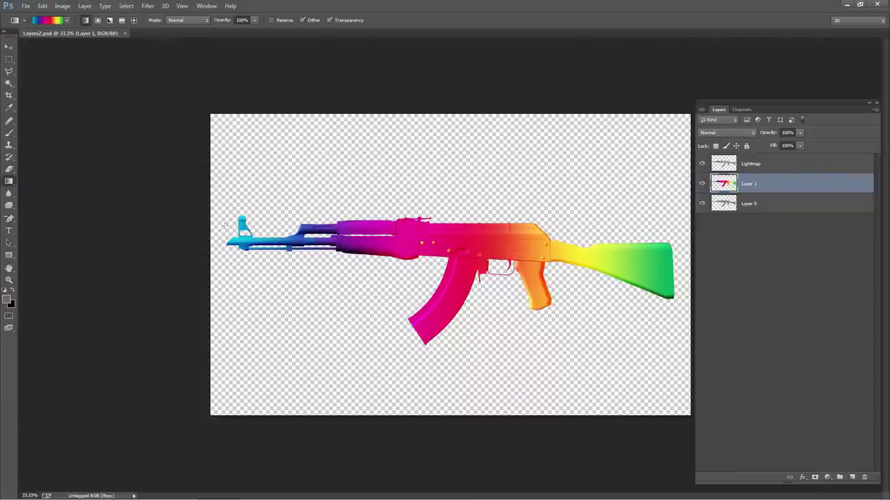
Redraw the rainbow gradient across the full length of the rifle on Layer 1, save the file, and return to 3D-Coat.
{"action": "left_click_drag", "start_coordinate": [225, 219], "coordinate": [676, 221]}
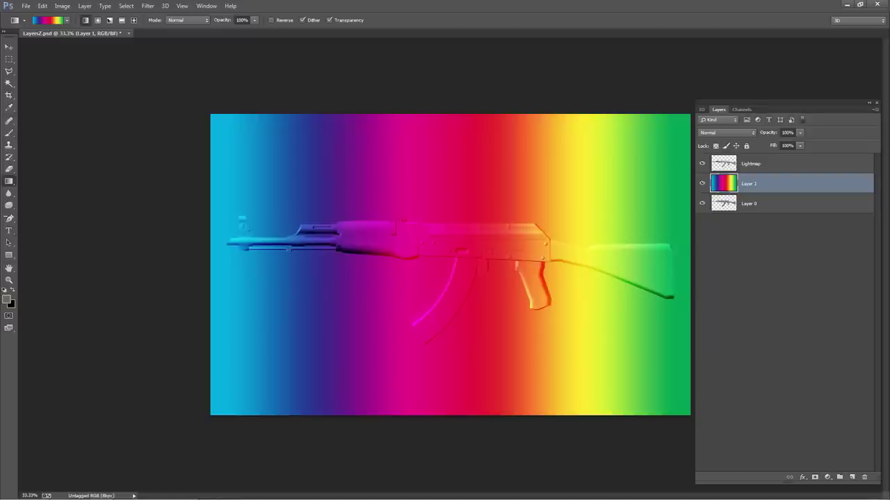
{"action": "key", "text": "ctrl+s"}
{"action": "key", "text": "alt+Tab"}
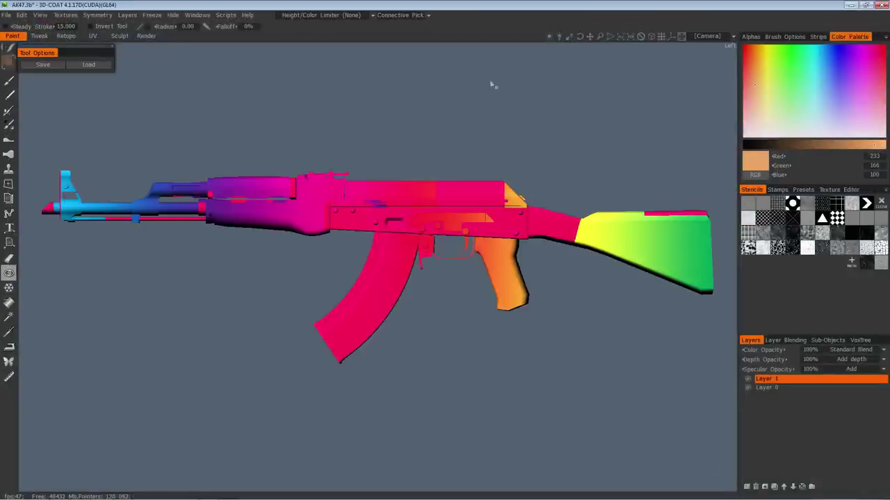
Hide the side faces of the AK47's receiver and examine the projected colours on the receiver and magazine from several angles.
{"action": "left_click_drag", "start_coordinate": [440, 56], "coordinate": [464, 93]}
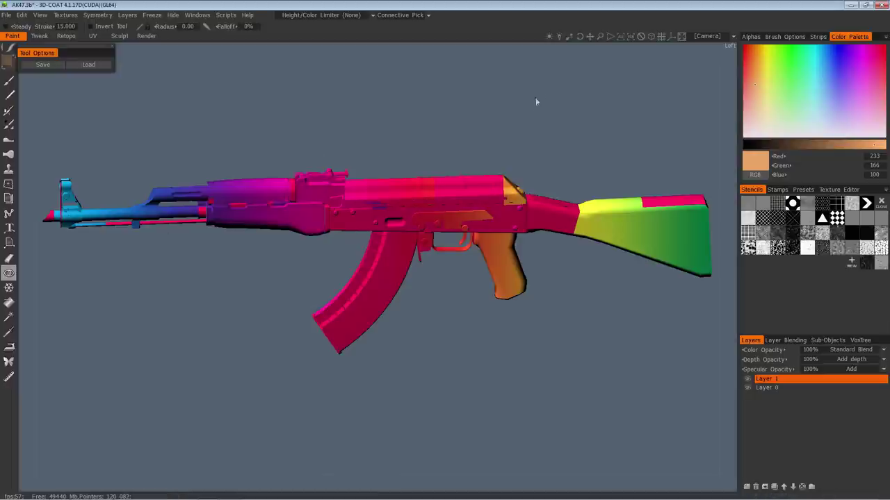
{"action": "left_click_drag", "start_coordinate": [537, 91], "coordinate": [532, 56]}
{"action": "left_click", "coordinate": [172, 14]}
{"action": "left_click", "coordinate": [209, 58]}
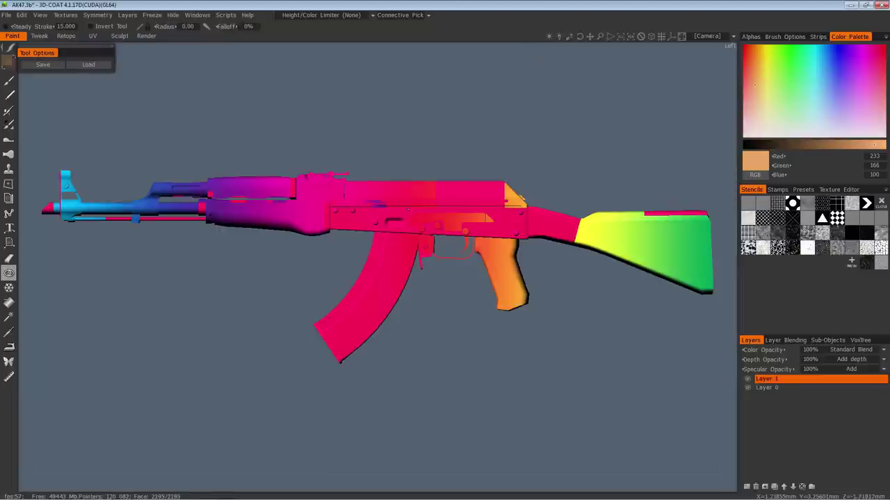
{"action": "scroll", "coordinate": [408, 201], "scroll_direction": "up", "scroll_amount": 10}
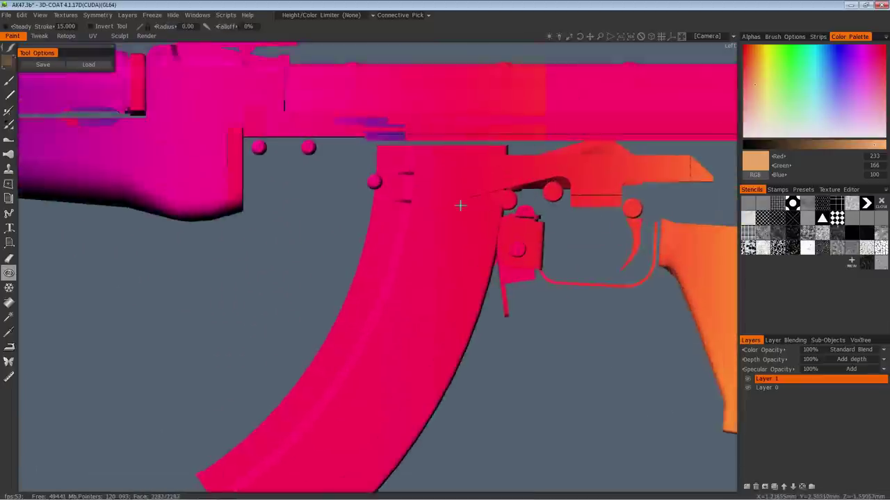
{"action": "left_click_drag", "start_coordinate": [340, 106], "coordinate": [408, 121]}
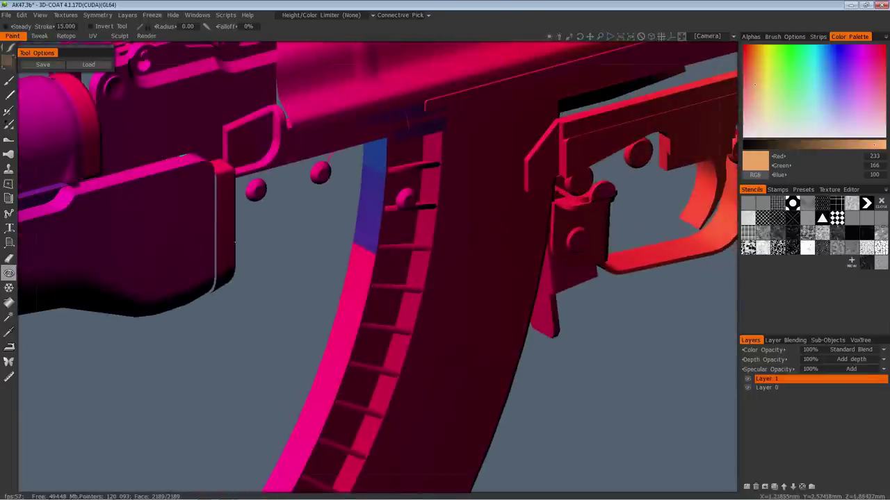
{"action": "scroll", "coordinate": [269, 52], "scroll_direction": "down", "scroll_amount": 5}
{"action": "left_click_drag", "start_coordinate": [419, 42], "coordinate": [362, 50], "text": "shift"}
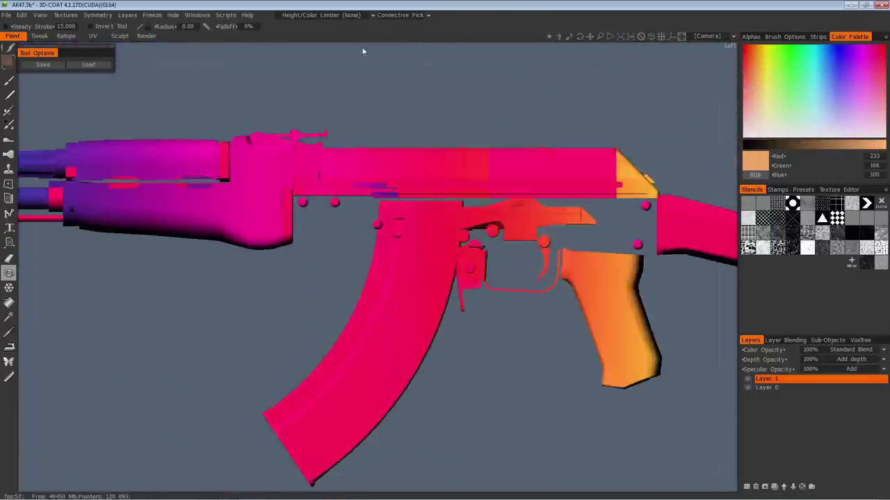
{"action": "scroll", "coordinate": [579, 136], "scroll_direction": "down", "scroll_amount": 5}
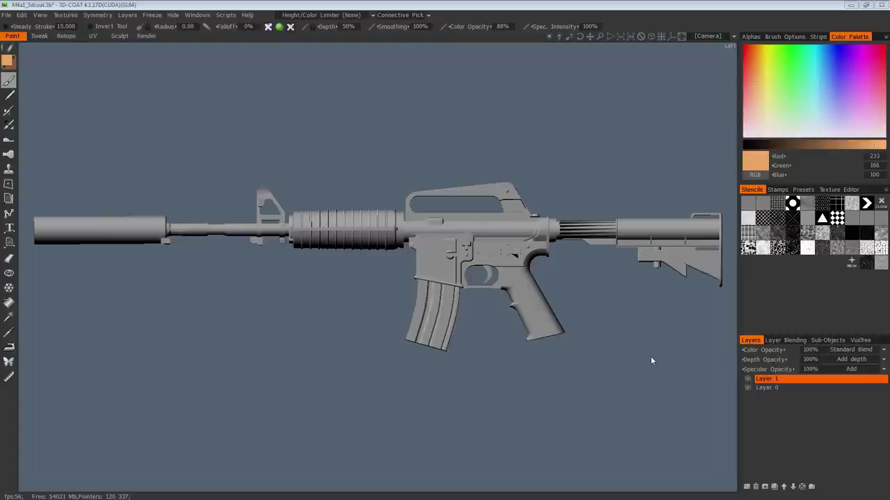
Undock and enlarge the Texture Editor for the M4A1 and turn on its wireframe.
{"action": "left_click", "coordinate": [841, 191]}
{"action": "left_click_drag", "start_coordinate": [842, 190], "coordinate": [198, 212]}
{"action": "left_click_drag", "start_coordinate": [376, 302], "coordinate": [490, 472]}
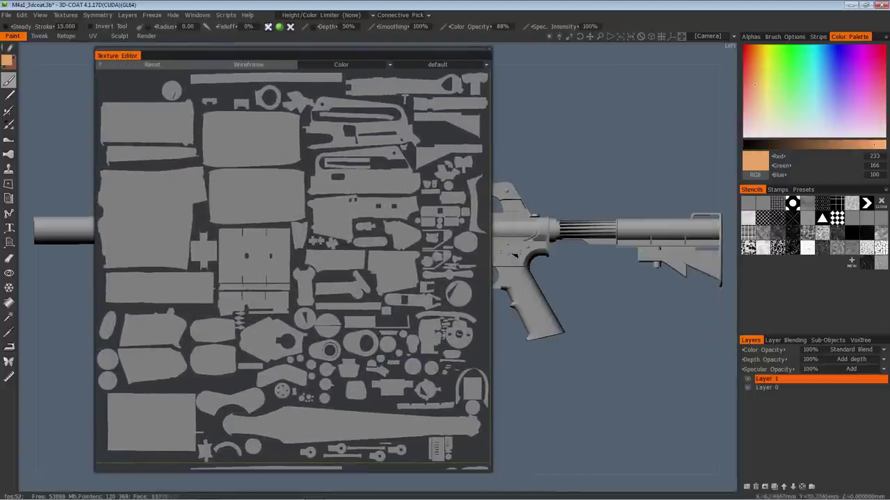
{"action": "left_click", "coordinate": [249, 65]}
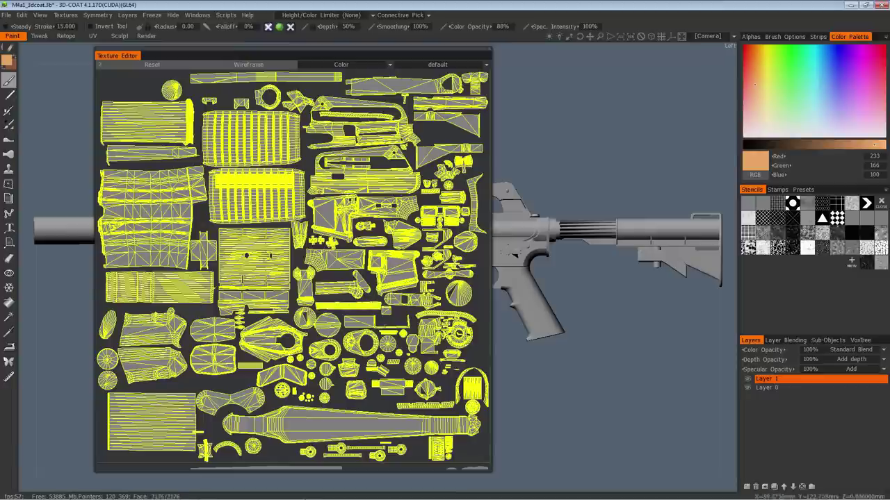
Check in the Texture Editor whether the M4A1's UV islands stay inside the main UV square.
{"action": "scroll", "coordinate": [337, 278], "scroll_direction": "down", "scroll_amount": 1}
{"action": "scroll", "coordinate": [336, 278], "scroll_direction": "down", "scroll_amount": 5}
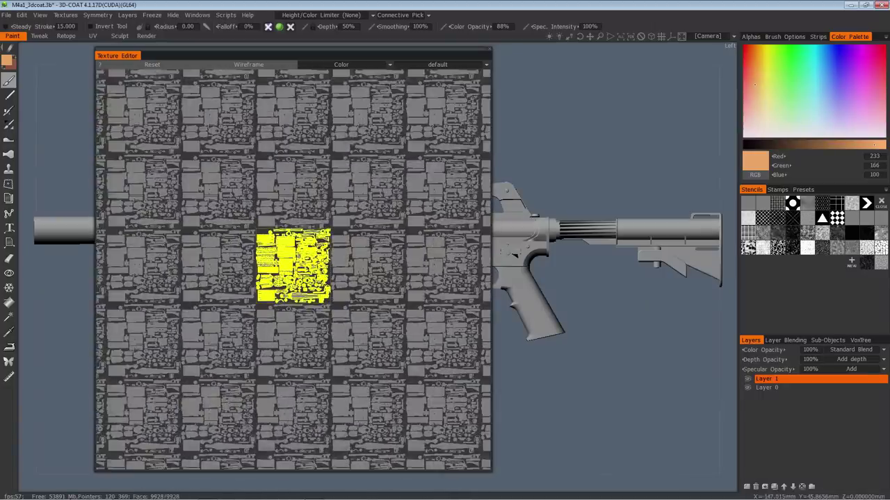
{"action": "scroll", "coordinate": [293, 268], "scroll_direction": "down", "scroll_amount": 3}
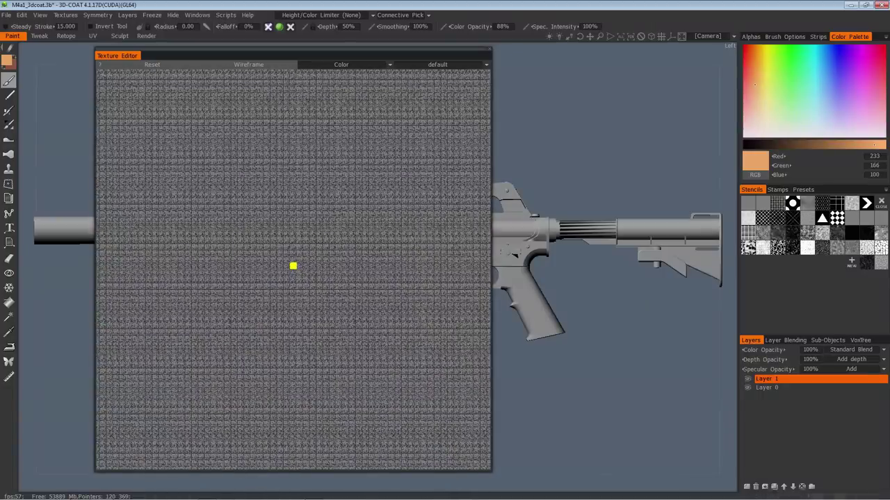
{"action": "scroll", "coordinate": [293, 267], "scroll_direction": "up", "scroll_amount": 5}
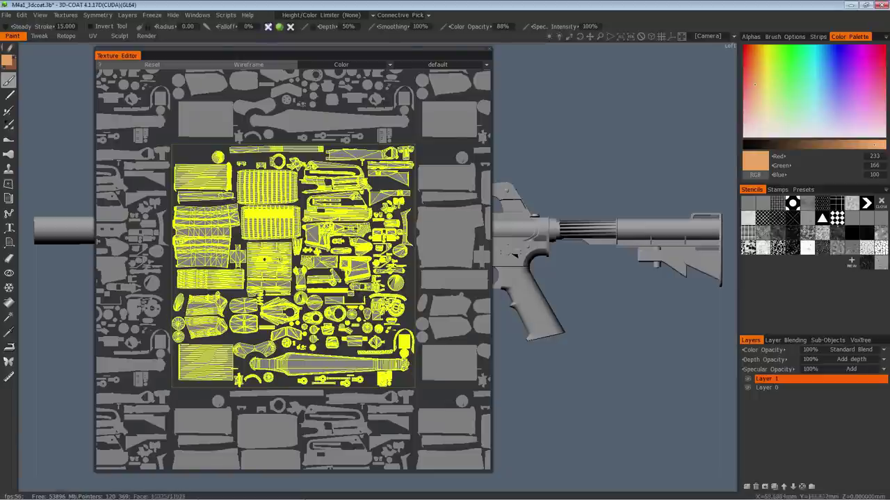
Examine the M4A1's carry handle, stock and handguard UV islands up close for overlaps, and move the Texture Editor clear of the handguard.
{"action": "scroll", "coordinate": [237, 212], "scroll_direction": "up", "scroll_amount": 6}
{"action": "middle_click_drag", "start_coordinate": [215, 148], "coordinate": [354, 336]}
{"action": "middle_click_drag", "start_coordinate": [342, 248], "coordinate": [244, 213]}
{"action": "middle_click_drag", "start_coordinate": [399, 241], "coordinate": [319, 233]}
{"action": "scroll", "coordinate": [320, 234], "scroll_direction": "up", "scroll_amount": 5}
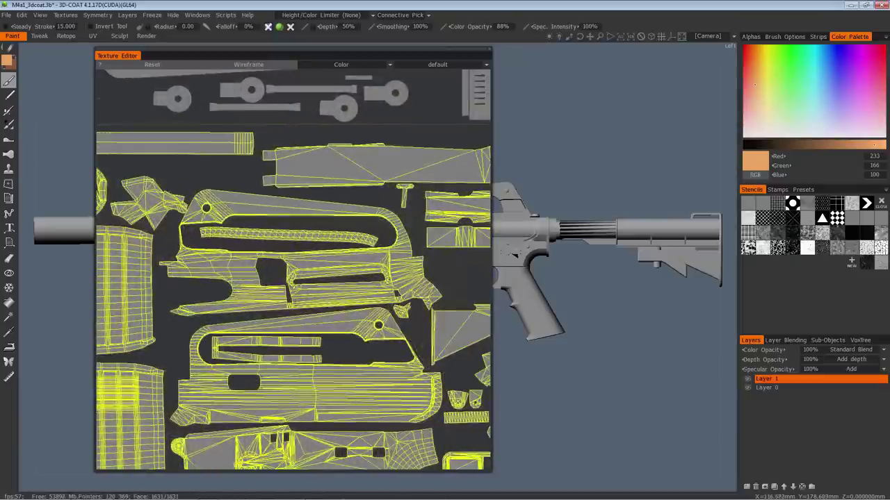
{"action": "scroll", "coordinate": [320, 233], "scroll_direction": "down", "scroll_amount": 4}
{"action": "scroll", "coordinate": [321, 233], "scroll_direction": "up", "scroll_amount": 4}
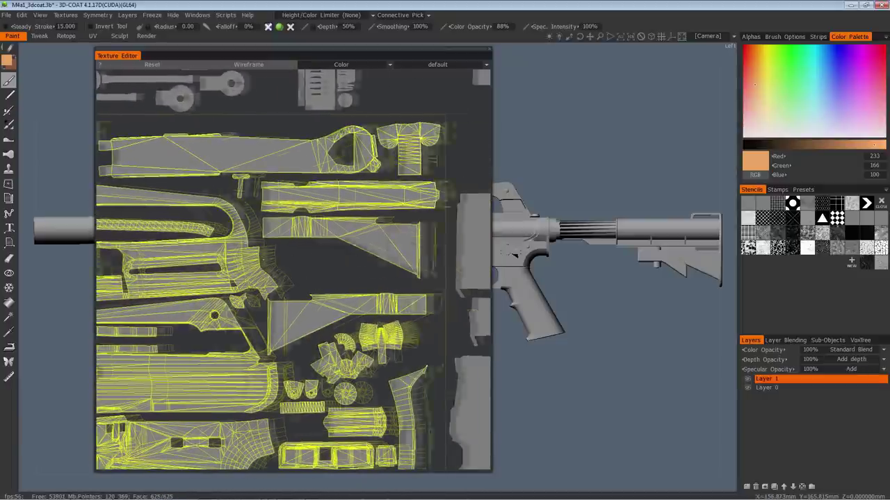
{"action": "scroll", "coordinate": [320, 234], "scroll_direction": "up", "scroll_amount": 3}
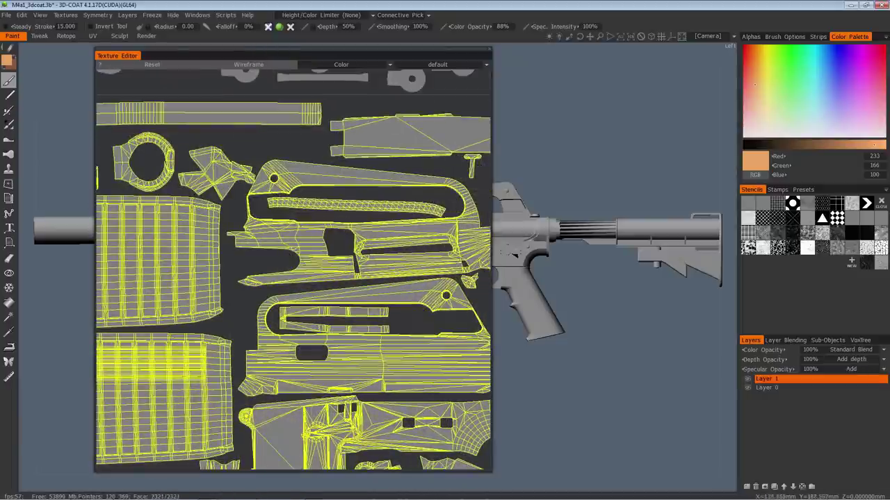
{"action": "middle_click_drag", "start_coordinate": [144, 164], "coordinate": [436, 153]}
{"action": "middle_click_drag", "start_coordinate": [234, 317], "coordinate": [186, 169]}
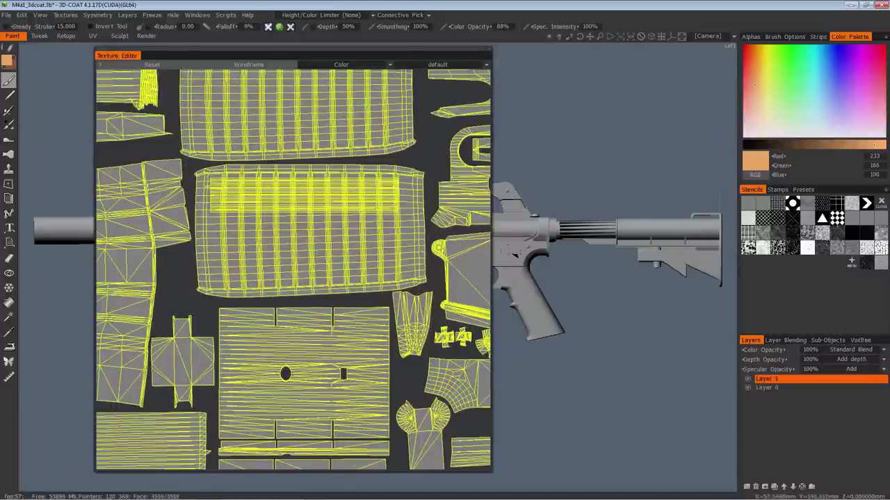
{"action": "left_click_drag", "start_coordinate": [356, 50], "coordinate": [687, 64]}
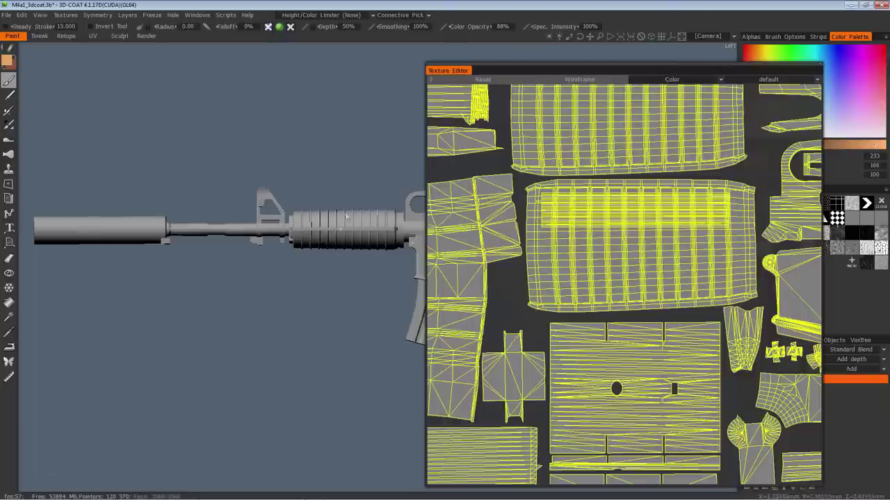
Move the Texture Editor upward and hide faces on the M4A1's upper handguard cover with the Hide tool.
{"action": "middle_click_drag", "start_coordinate": [704, 99], "coordinate": [654, 177]}
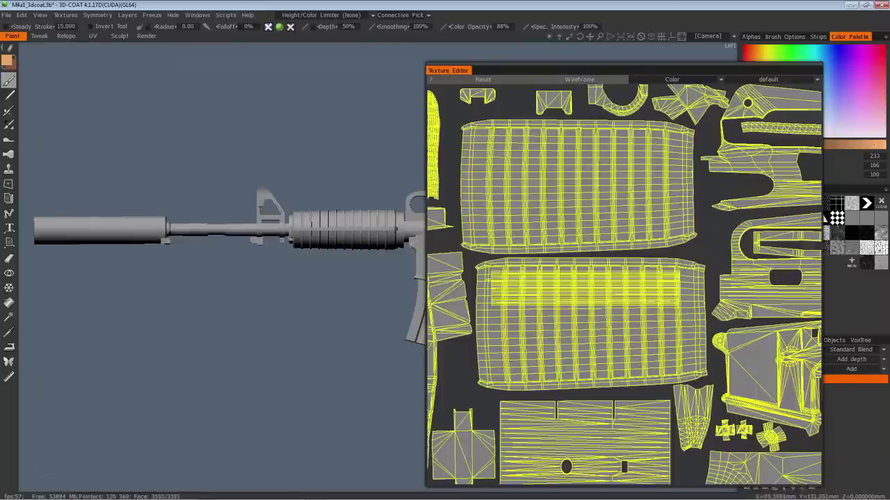
{"action": "left_click_drag", "start_coordinate": [605, 80], "coordinate": [597, 57]}
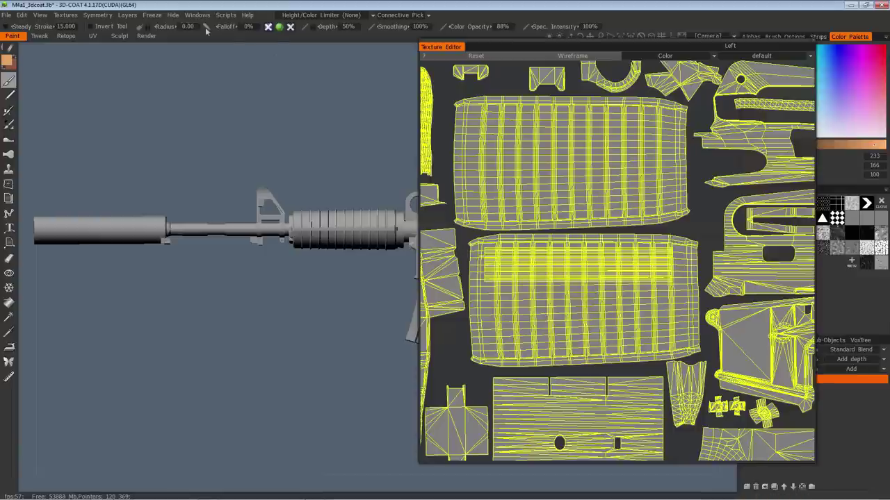
{"action": "left_click", "coordinate": [173, 15]}
{"action": "left_click", "coordinate": [184, 30]}
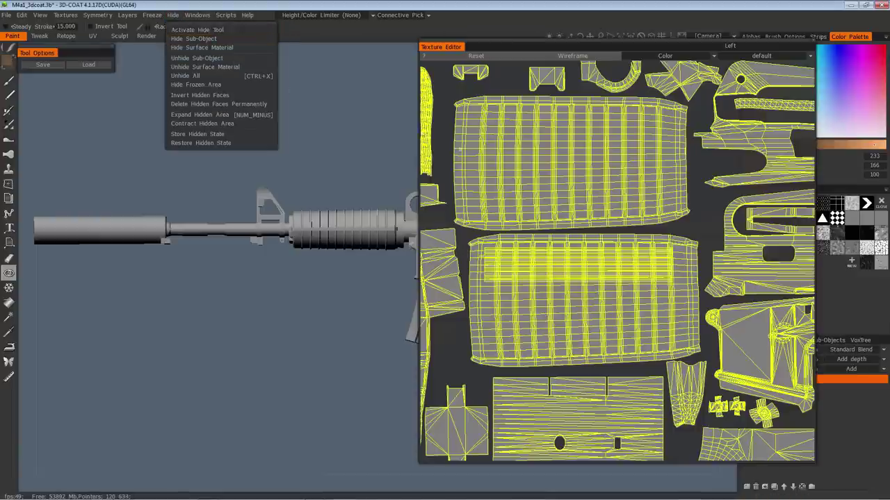
{"action": "mouse_move", "coordinate": [324, 213]}
{"action": "left_mouse_down"}
{"action": "mouse_move", "coordinate": [296, 217]}
{"action": "mouse_move", "coordinate": [324, 218]}
{"action": "left_mouse_up"}
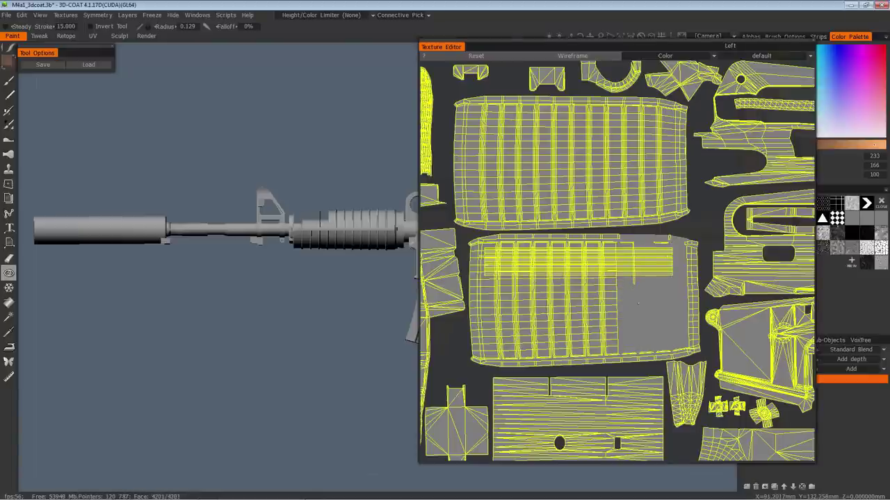
Hide the lower part of the handguard's UV island with a Rectangle Lasso, and brush away the remaining ribbed cover faces.
{"action": "left_click", "coordinate": [10, 50]}
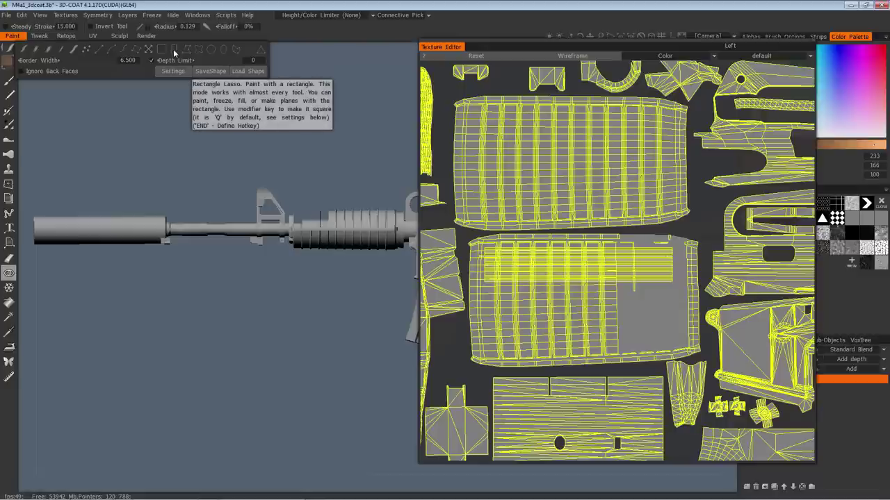
{"action": "left_click_drag", "start_coordinate": [466, 283], "coordinate": [656, 368]}
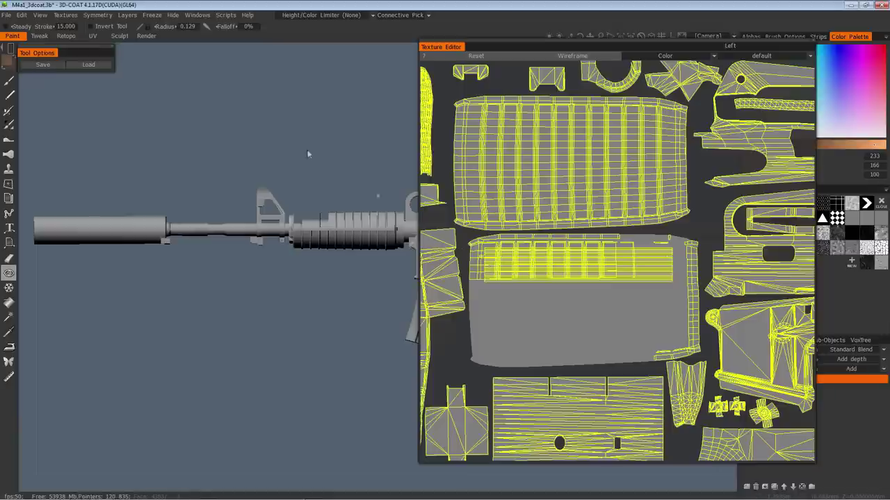
{"action": "left_click", "coordinate": [38, 52]}
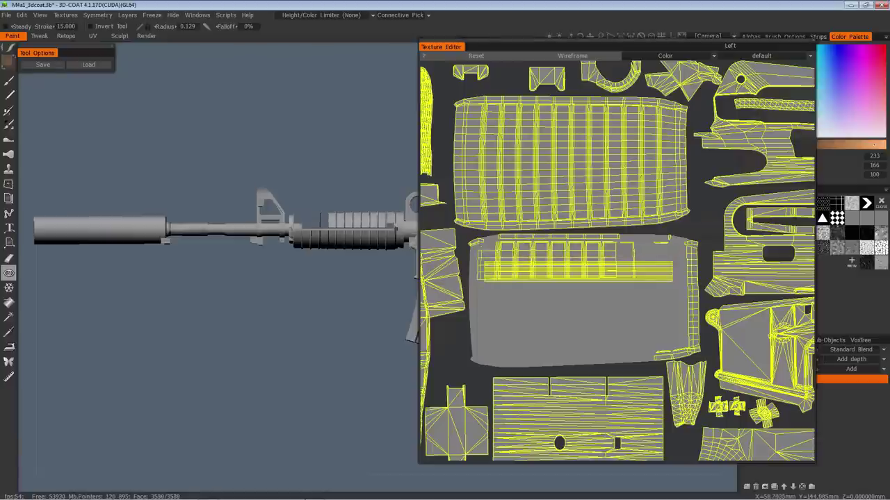
{"action": "scroll", "coordinate": [540, 268], "scroll_direction": "up", "scroll_amount": 5}
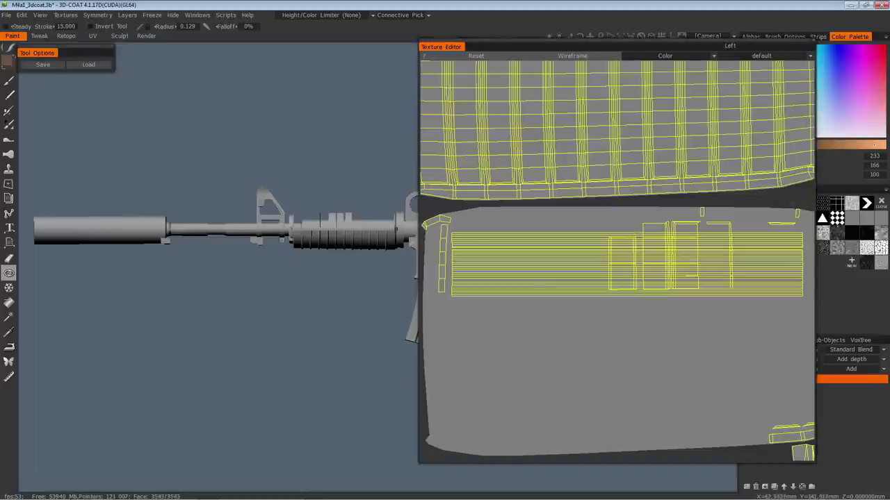
Examine the tube exposed under the handguard and its faces lying on the cover's UV island.
{"action": "left_click_drag", "start_coordinate": [313, 60], "coordinate": [281, 143]}
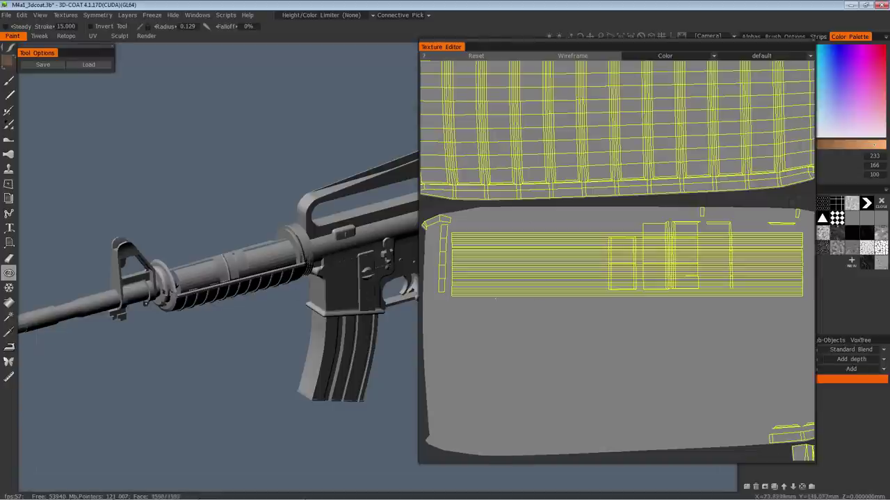
{"action": "scroll", "coordinate": [616, 259], "scroll_direction": "down", "scroll_amount": 3}
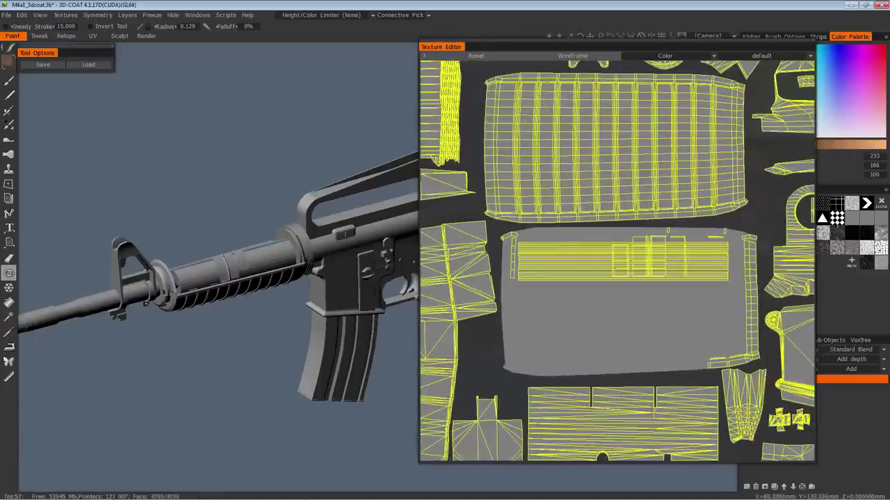
{"action": "scroll", "coordinate": [616, 259], "scroll_direction": "down", "scroll_amount": 3}
{"action": "scroll", "coordinate": [617, 261], "scroll_direction": "down", "scroll_amount": 3}
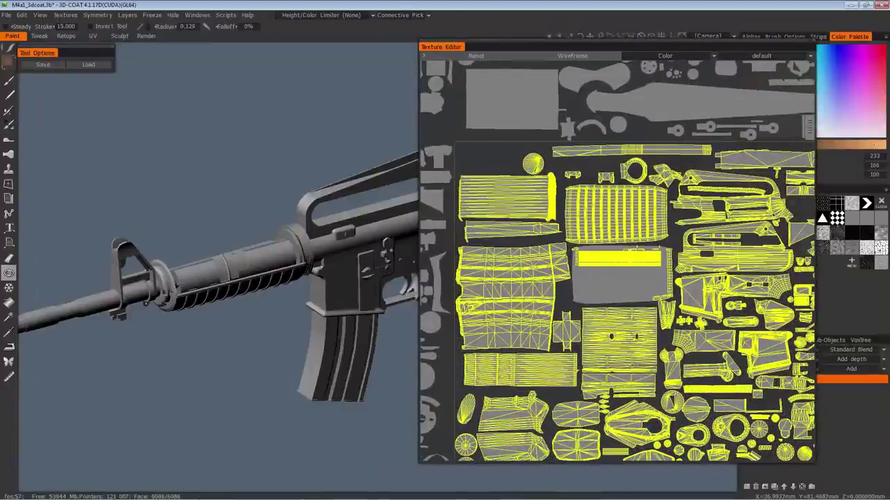
{"action": "scroll", "coordinate": [618, 268], "scroll_direction": "up", "scroll_amount": 2}
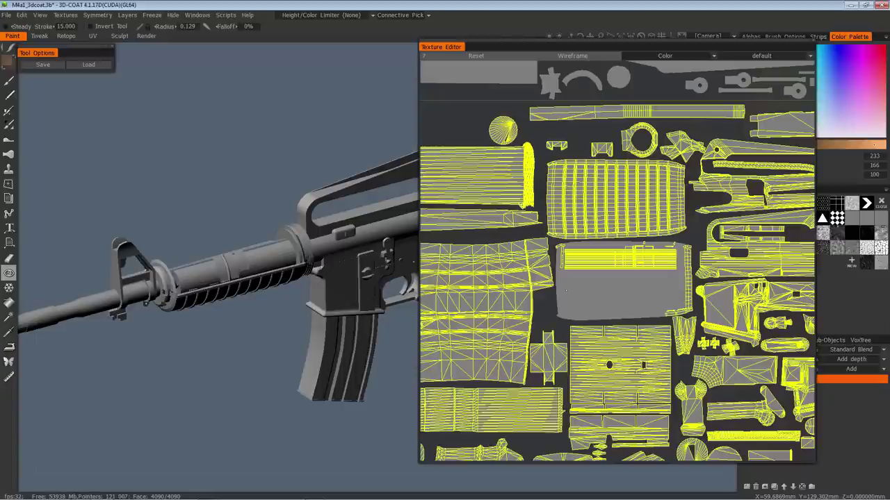
{"action": "scroll", "coordinate": [621, 263], "scroll_direction": "up", "scroll_amount": 5}
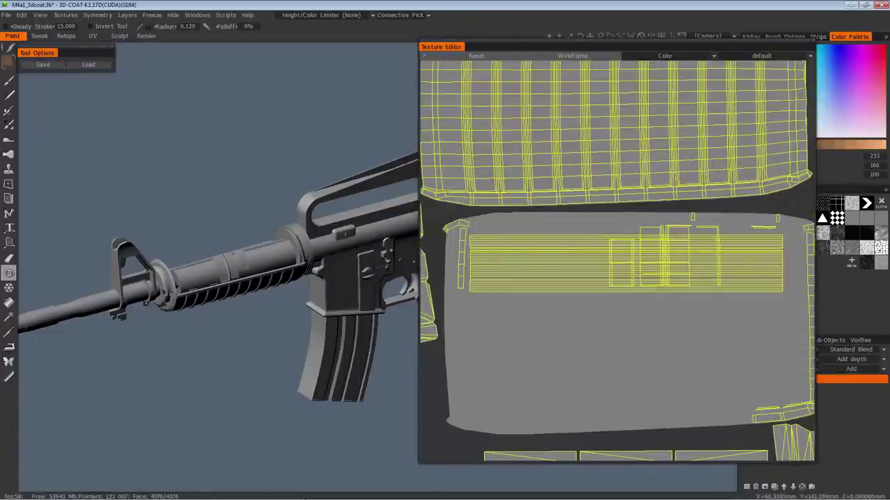
Check which UV faces belong to the tube inside the handguard by temporarily hiding part of it.
{"action": "middle_click_drag", "start_coordinate": [67, 305], "coordinate": [195, 277]}
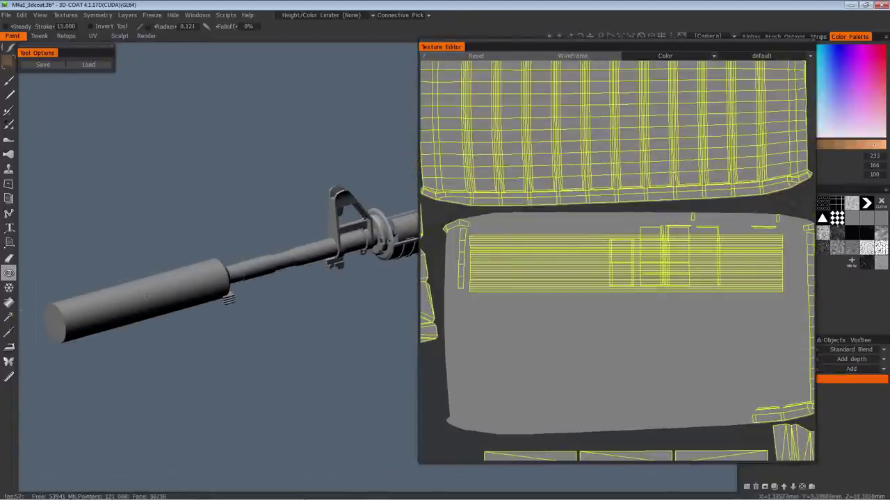
{"action": "middle_click_drag", "start_coordinate": [338, 287], "coordinate": [30, 343]}
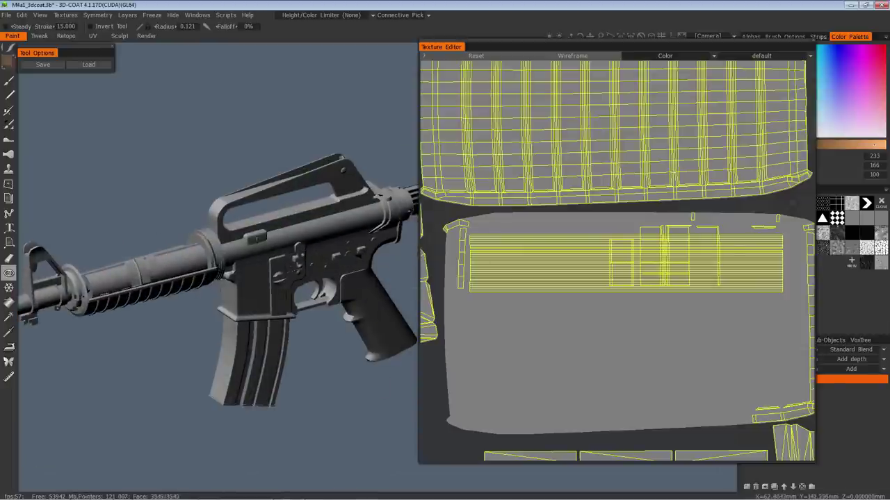
{"action": "mouse_move", "coordinate": [376, 268]}
{"action": "middle_mouse_down"}
{"action": "mouse_move", "coordinate": [247, 299]}
{"action": "mouse_move", "coordinate": [388, 260]}
{"action": "middle_mouse_up"}
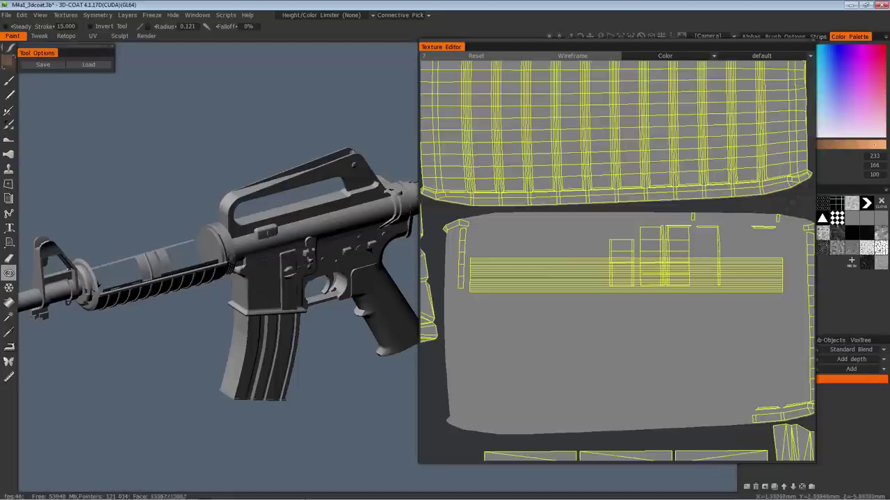
{"action": "left_click_drag", "start_coordinate": [163, 157], "coordinate": [188, 165]}
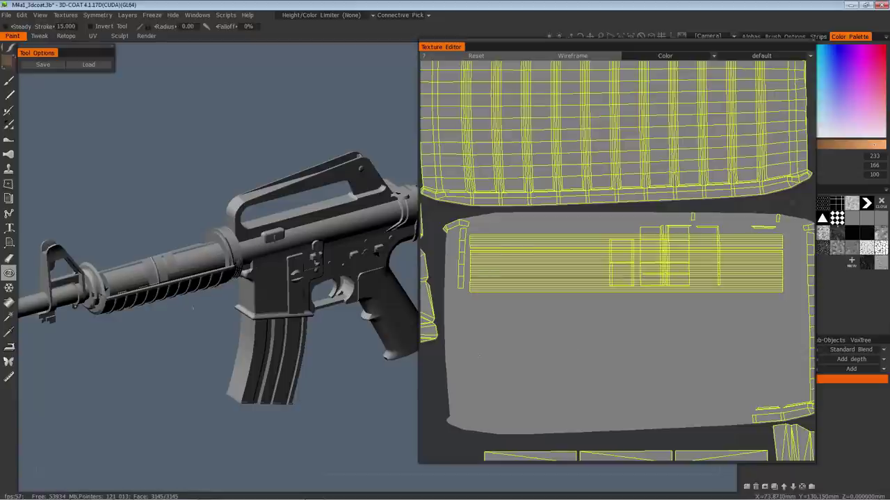
{"action": "scroll", "coordinate": [634, 302], "scroll_direction": "down", "scroll_amount": 6}
{"action": "scroll", "coordinate": [634, 302], "scroll_direction": "up", "scroll_amount": 6}
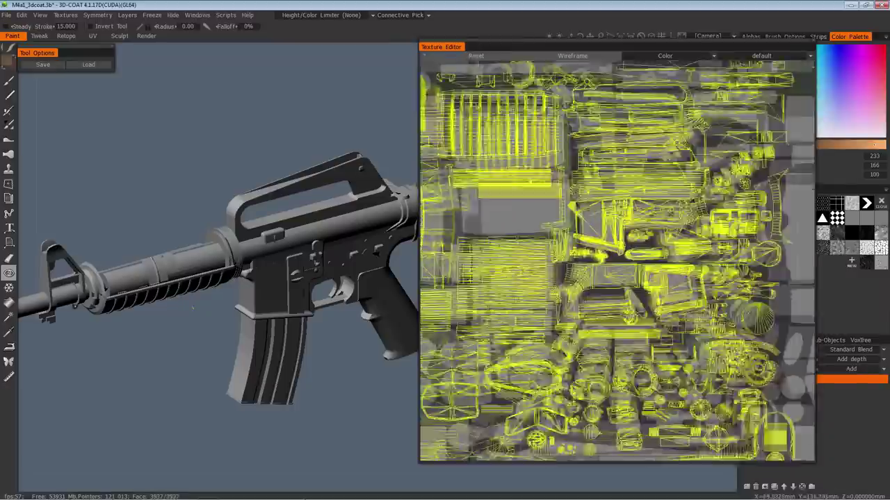
{"action": "scroll", "coordinate": [634, 301], "scroll_direction": "up", "scroll_amount": 2}
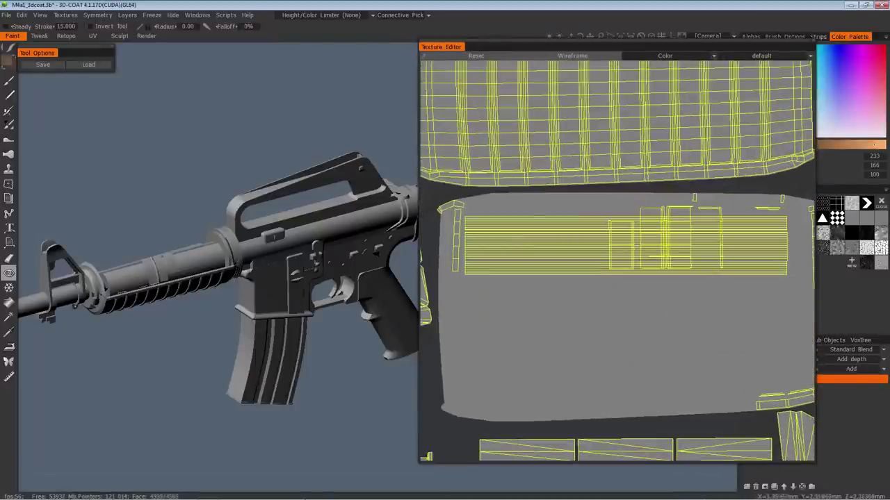
Unhide all faces, and hide the M4A1's ribbed upper handguard cover with the Hide tool.
{"action": "left_click", "coordinate": [174, 15]}
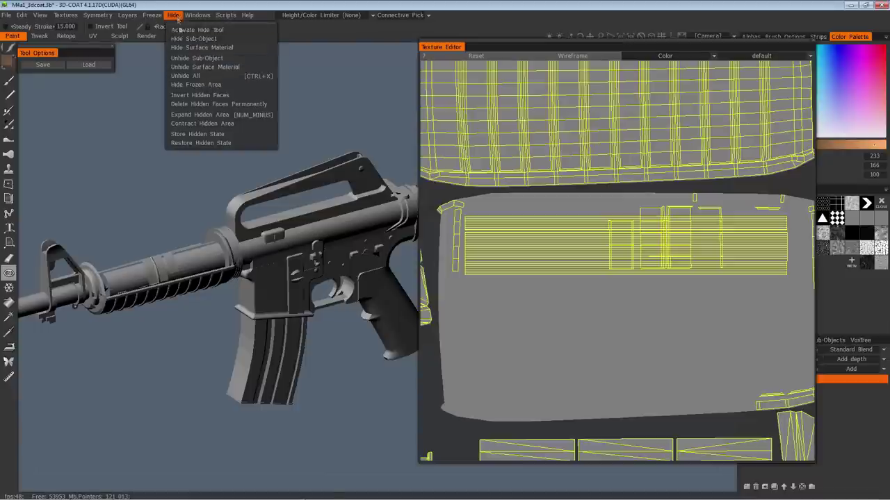
{"action": "left_click", "coordinate": [187, 76]}
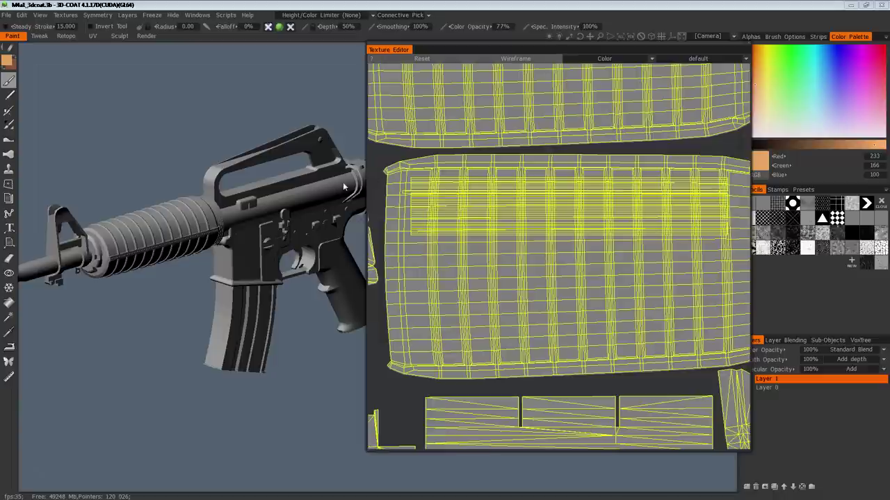
{"action": "left_click", "coordinate": [172, 15]}
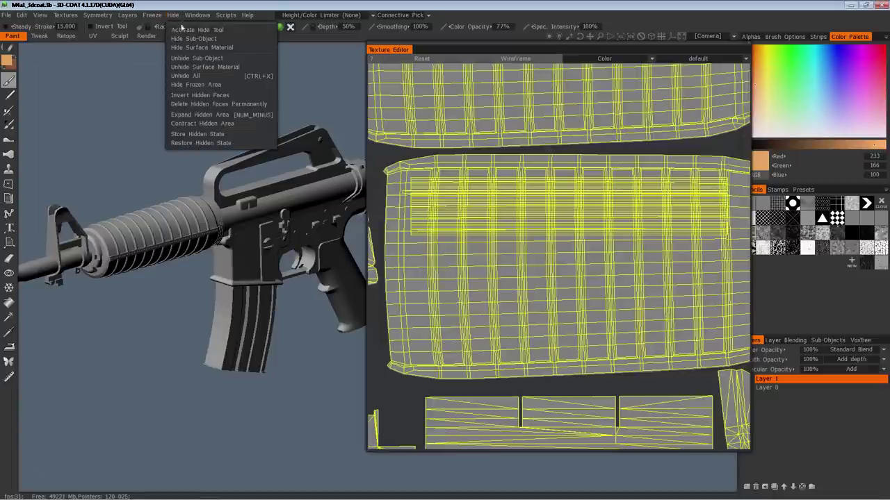
{"action": "left_click", "coordinate": [184, 29]}
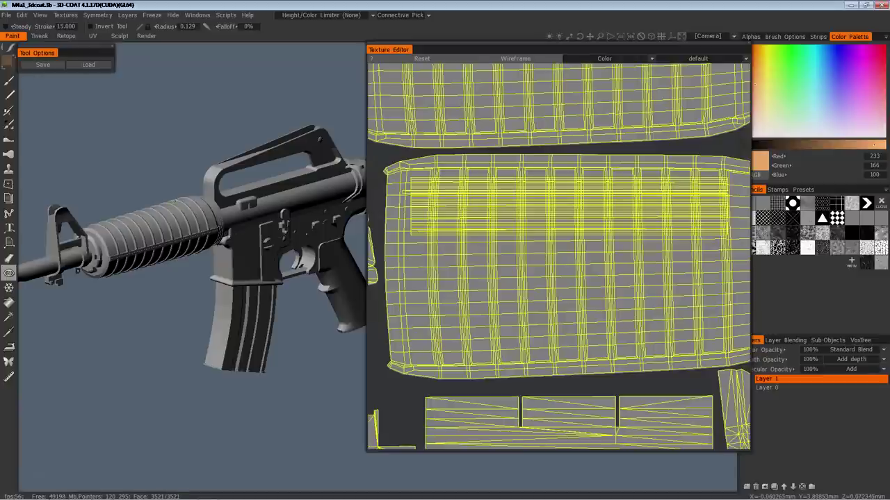
{"action": "left_click", "coordinate": [175, 201]}
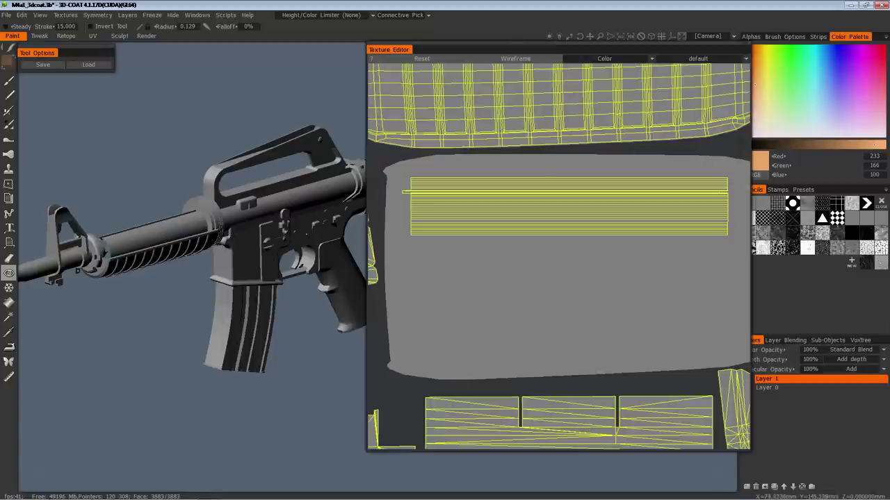
Hide the inner tube's faces on the handguard's UV island with a Rectangle Lasso in the Texture Editor.
{"action": "scroll", "coordinate": [591, 169], "scroll_direction": "down", "scroll_amount": 2}
{"action": "middle_click_drag", "start_coordinate": [621, 176], "coordinate": [589, 173]}
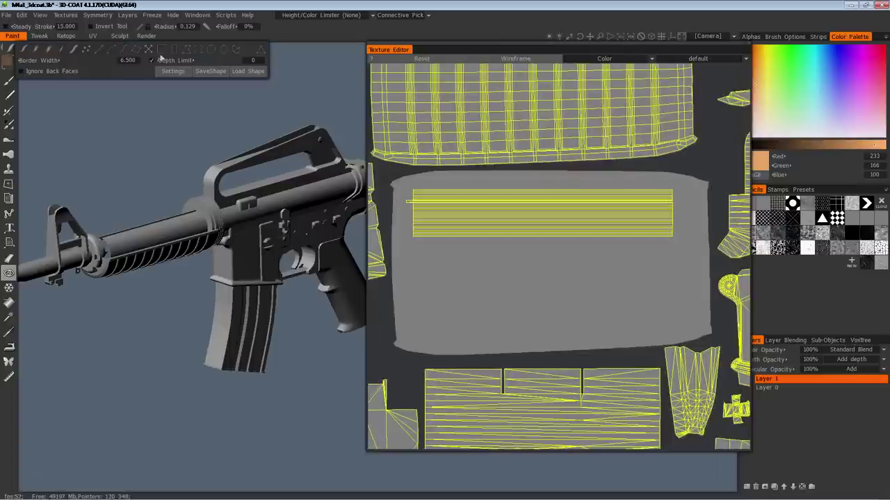
{"action": "left_click_drag", "start_coordinate": [398, 176], "coordinate": [693, 267]}
{"action": "left_click_drag", "start_coordinate": [693, 184], "coordinate": [693, 184]}
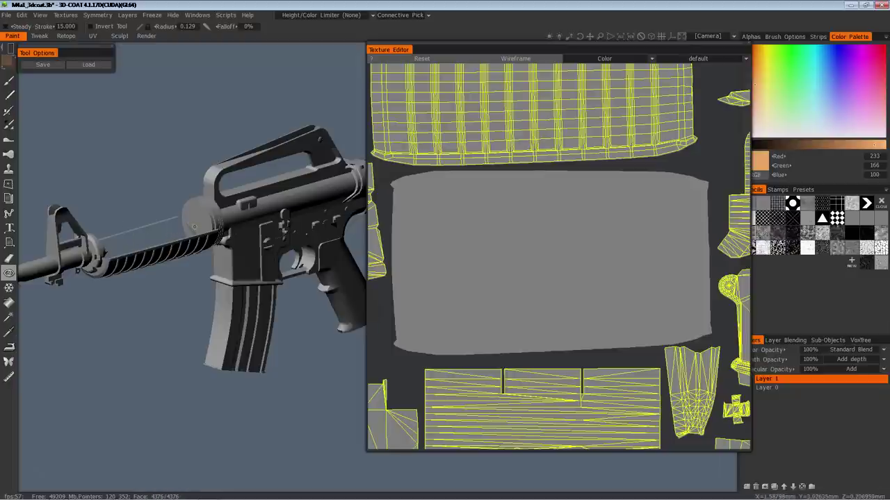
Invert the hidden faces to isolate the handguard cover and inner tube, and view them from the side.
{"action": "left_click", "coordinate": [173, 15]}
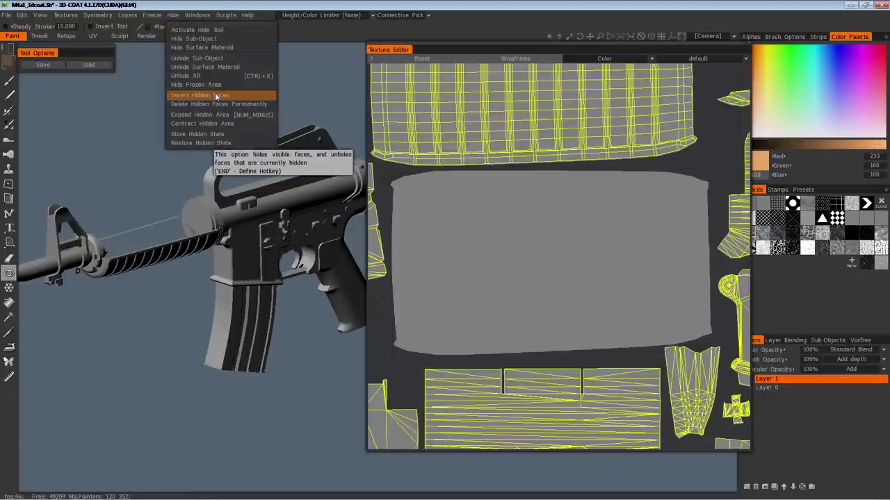
{"action": "left_click", "coordinate": [216, 96]}
{"action": "left_click_drag", "start_coordinate": [239, 65], "coordinate": [138, 49]}
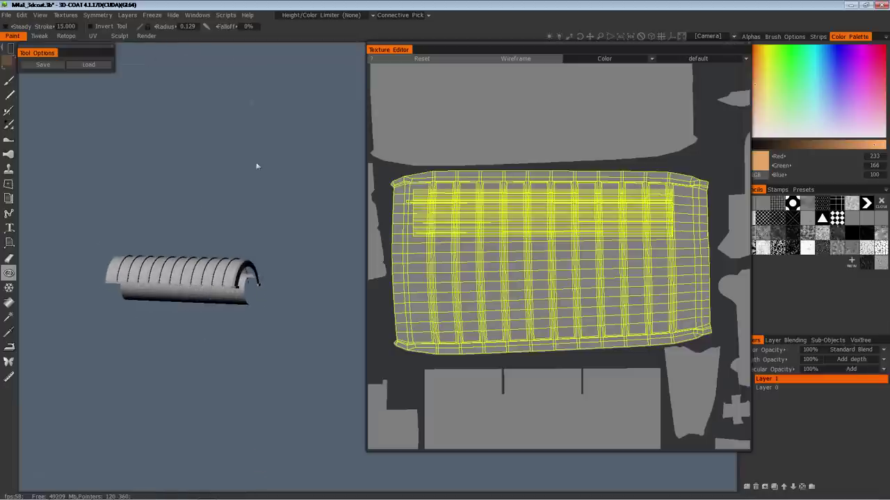
{"action": "left_click_drag", "start_coordinate": [215, 56], "coordinate": [244, 59], "text": "shift"}
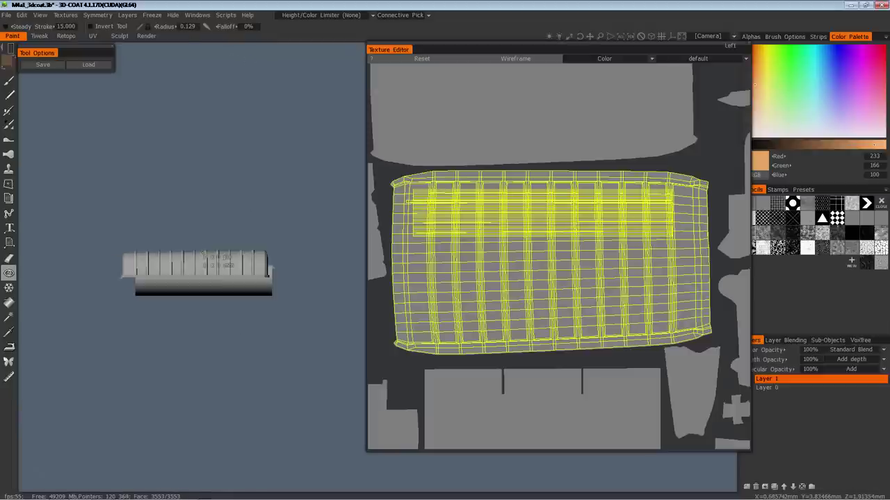
Hide the ribbed cover to leave only the inner tube, and invert the hidden faces to hide the tube instead.
{"action": "left_click", "coordinate": [215, 252]}
{"action": "left_click_drag", "start_coordinate": [187, 58], "coordinate": [240, 119]}
{"action": "left_click", "coordinate": [173, 15]}
{"action": "left_click", "coordinate": [176, 20]}
{"action": "left_click", "coordinate": [177, 19]}
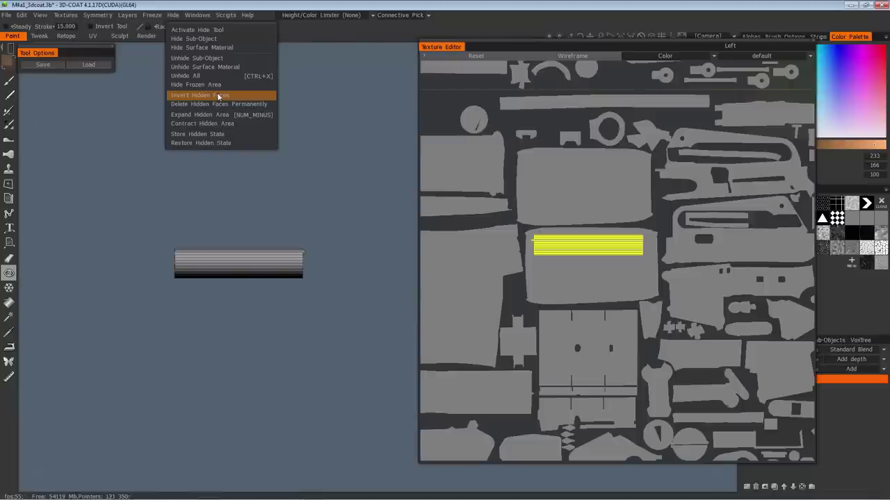
{"action": "left_click", "coordinate": [221, 95]}
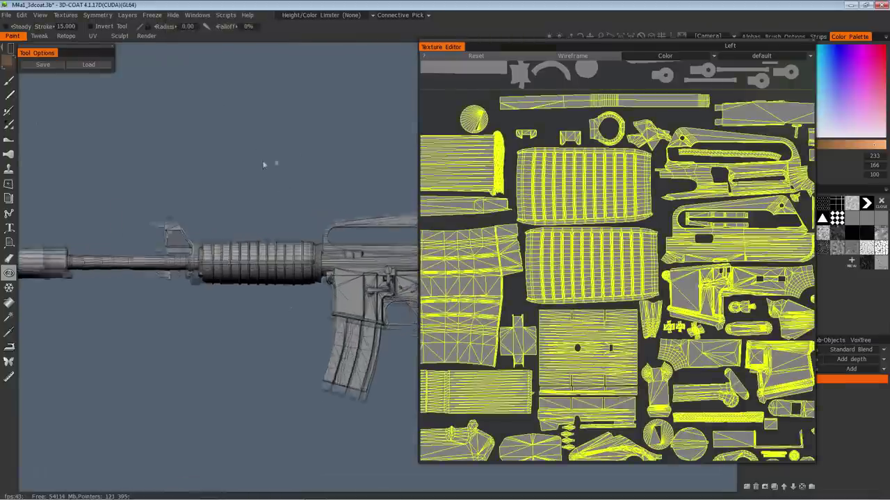
Examine the whole M4A1 and its UV layout for any remaining overlapping islands.
{"action": "scroll", "coordinate": [278, 207], "scroll_direction": "down", "scroll_amount": 3}
{"action": "middle_click_drag", "start_coordinate": [278, 206], "coordinate": [292, 176]}
{"action": "scroll", "coordinate": [297, 178], "scroll_direction": "down", "scroll_amount": 3}
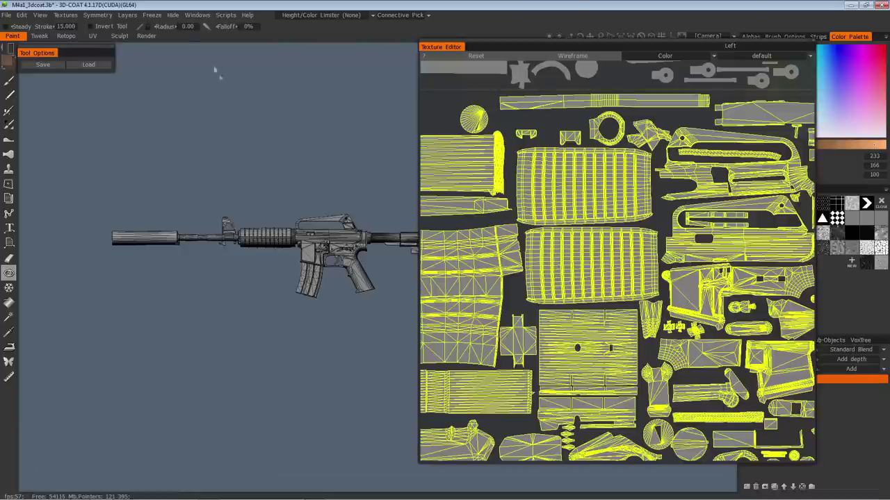
{"action": "scroll", "coordinate": [618, 257], "scroll_direction": "down", "scroll_amount": 3}
{"action": "scroll", "coordinate": [617, 262], "scroll_direction": "up", "scroll_amount": 5}
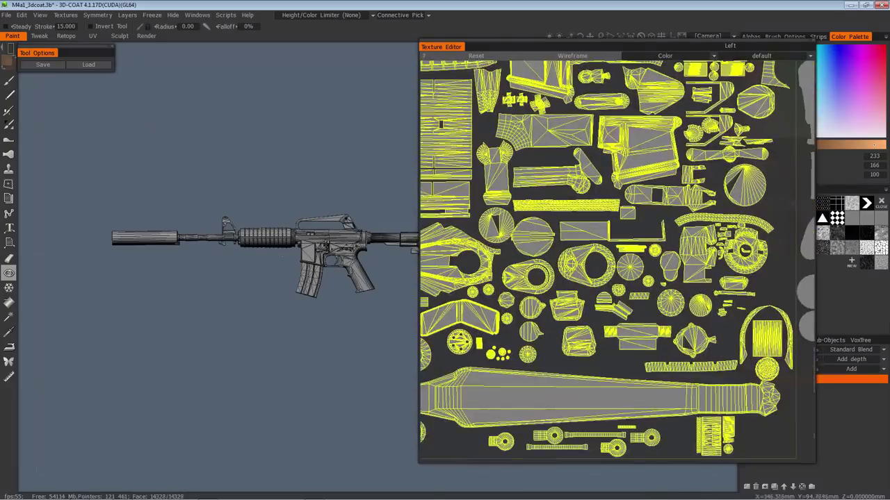
{"action": "scroll", "coordinate": [617, 261], "scroll_direction": "up", "scroll_amount": 4}
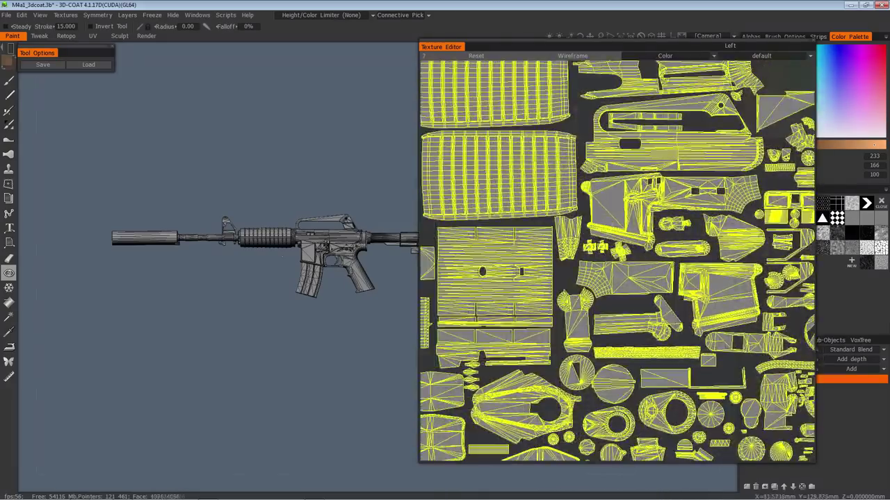
{"action": "scroll", "coordinate": [617, 262], "scroll_direction": "down", "scroll_amount": 2}
Dock the Texture Editor away from the viewport and switch to the previous camera shortcut to frame the whole rifle.
{"action": "left_click_drag", "start_coordinate": [441, 47], "coordinate": [789, 198]}
{"action": "left_click", "coordinate": [701, 37]}
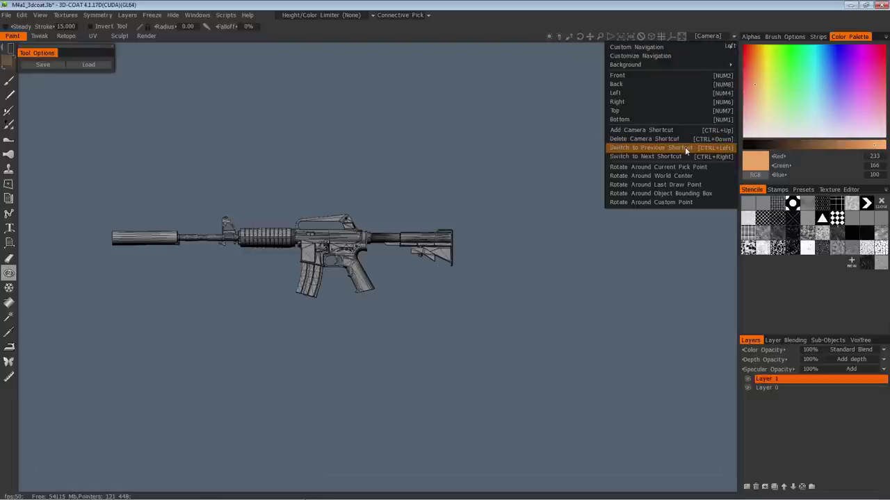
{"action": "left_click", "coordinate": [687, 148]}
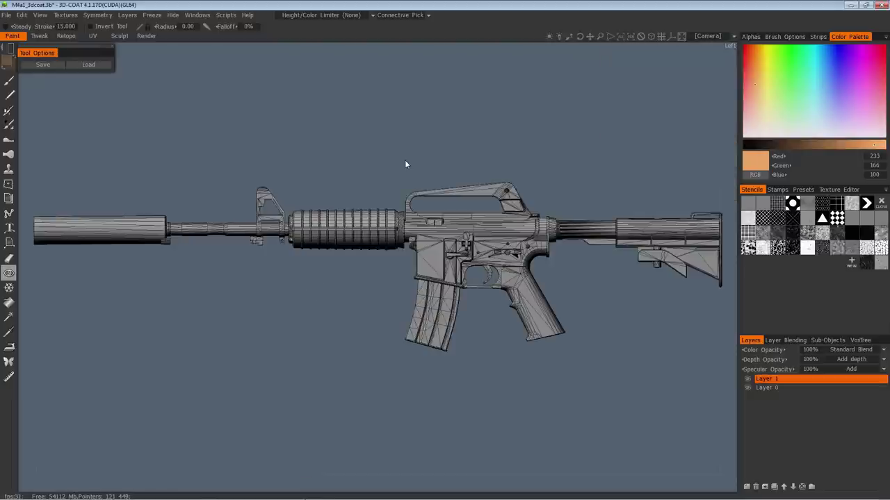
Turn off the wireframe display and send the current side projection to Photoshop for external editing.
{"action": "key", "text": "w"}
{"action": "left_click", "coordinate": [39, 14]}
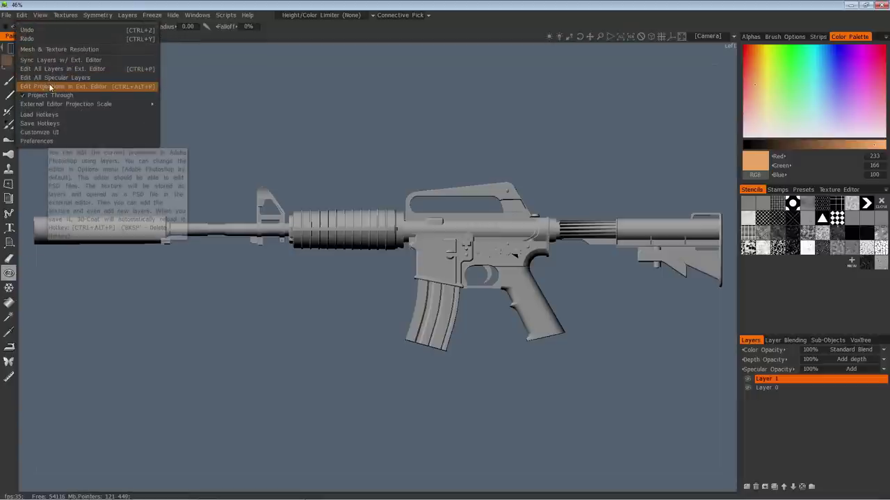
{"action": "left_click", "coordinate": [50, 87]}
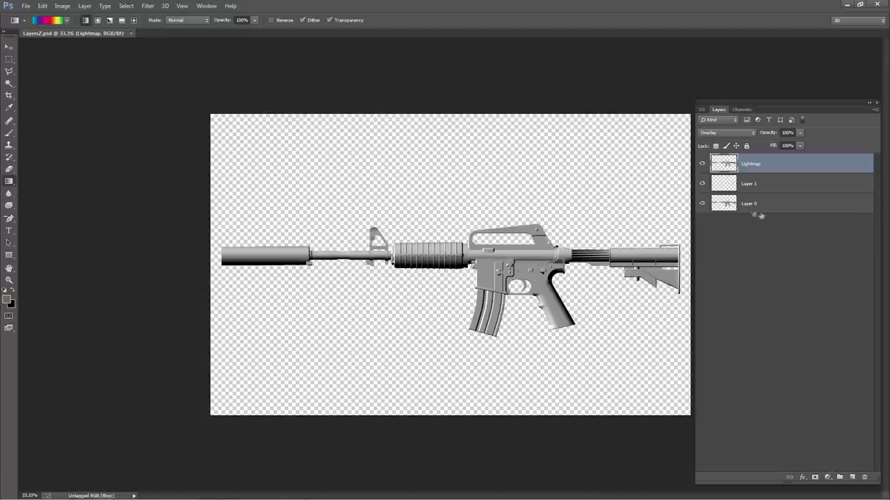
Fill Layer 1 with a linear rainbow gradient running from the suppressor to the stock, save the PSD, and switch back to 3D-Coat.
{"action": "left_click", "coordinate": [769, 192]}
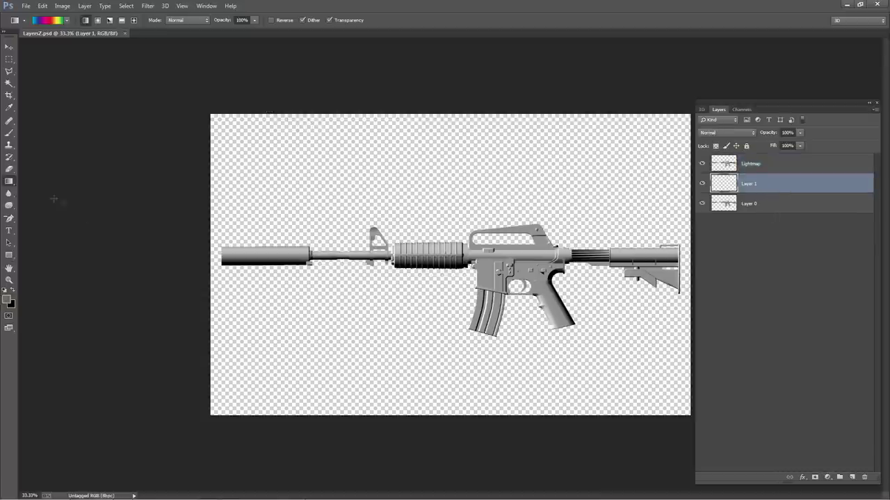
{"action": "left_click_drag", "start_coordinate": [219, 247], "coordinate": [680, 246]}
{"action": "key", "text": "ctrl+s"}
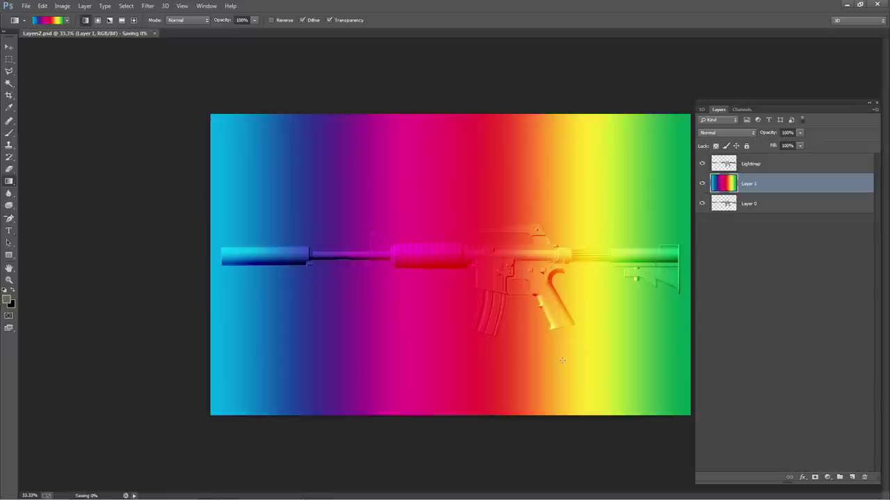
{"action": "key", "text": "alt+Tab"}
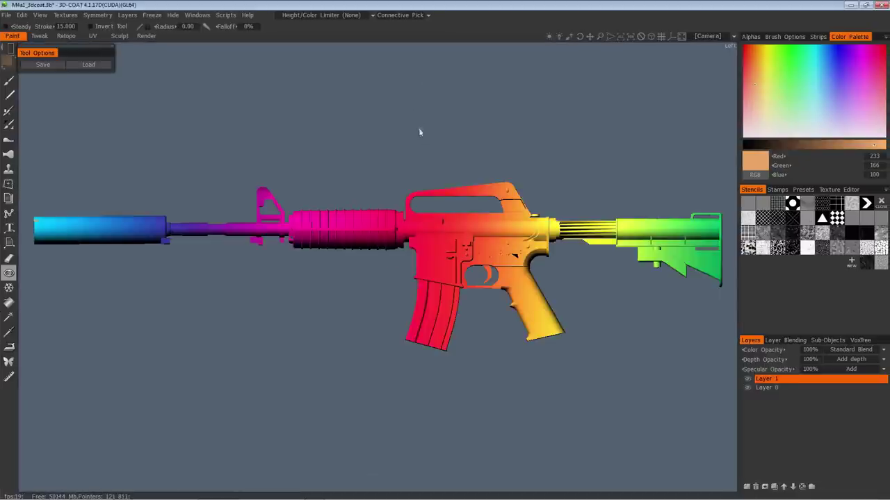
Display the painted rifle with flat, unlit shading and save the scene.
{"action": "key", "text": "2"}
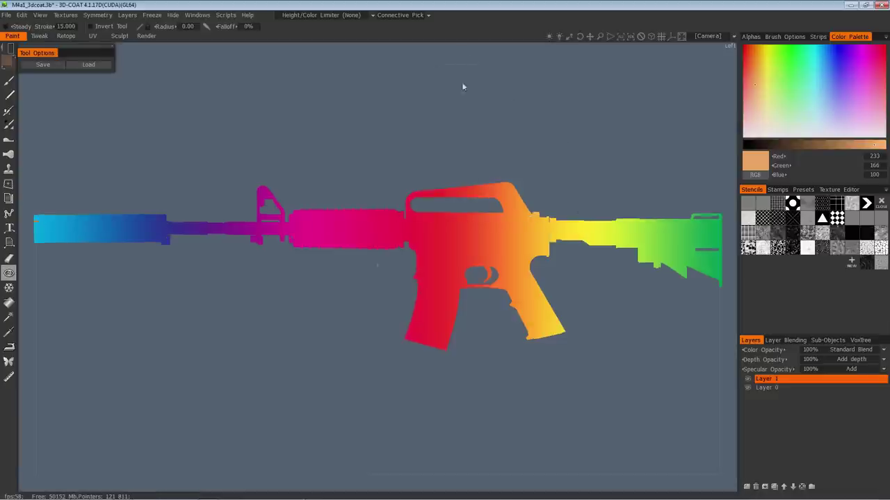
{"action": "middle_click_drag", "start_coordinate": [472, 138], "coordinate": [479, 146]}
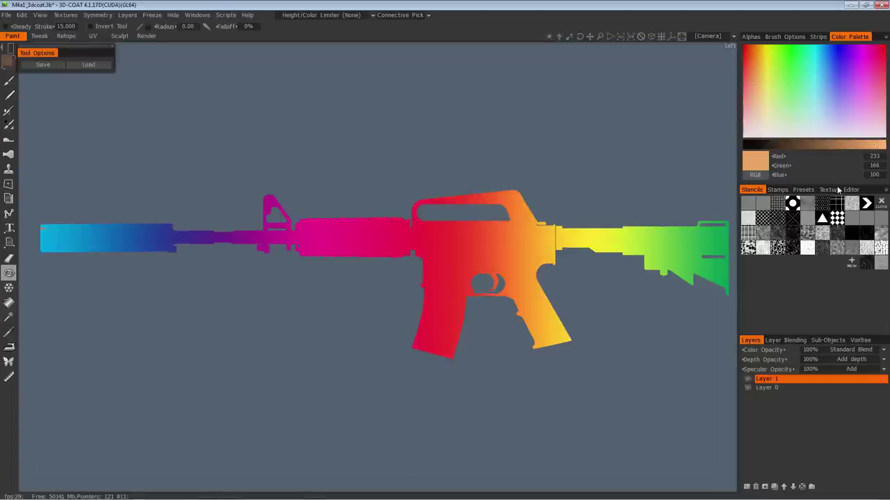
{"action": "left_click", "coordinate": [197, 14]}
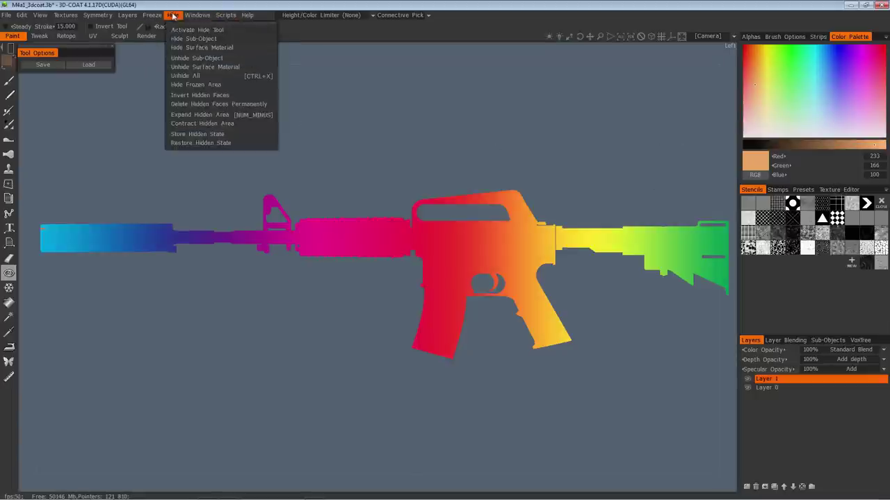
{"action": "left_click", "coordinate": [544, 122]}
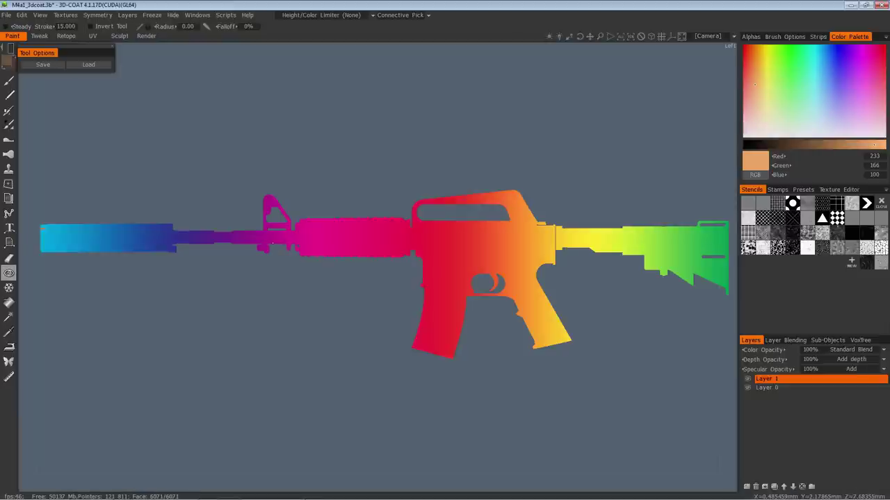
{"action": "middle_click_drag", "start_coordinate": [264, 105], "coordinate": [260, 104]}
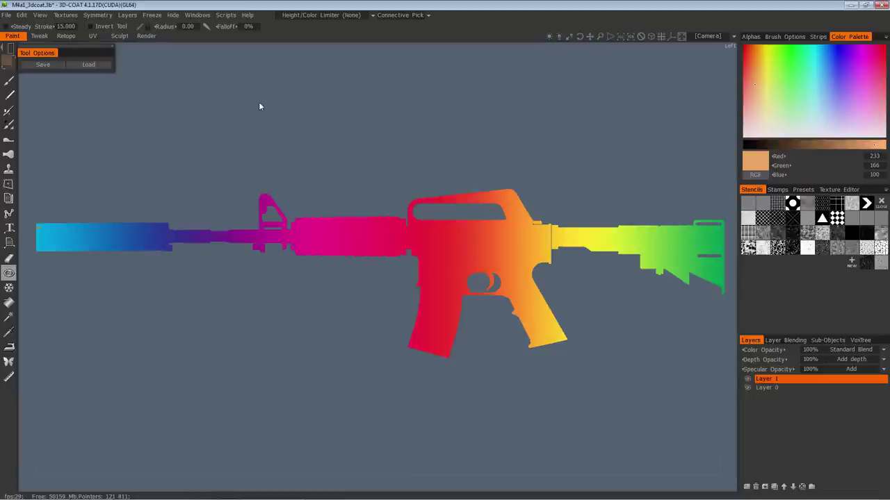
{"action": "key", "text": "ctrl+s"}
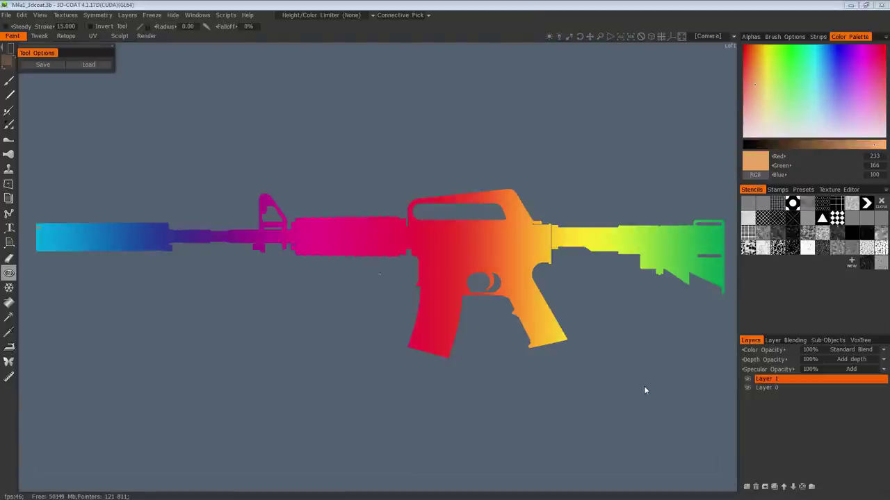